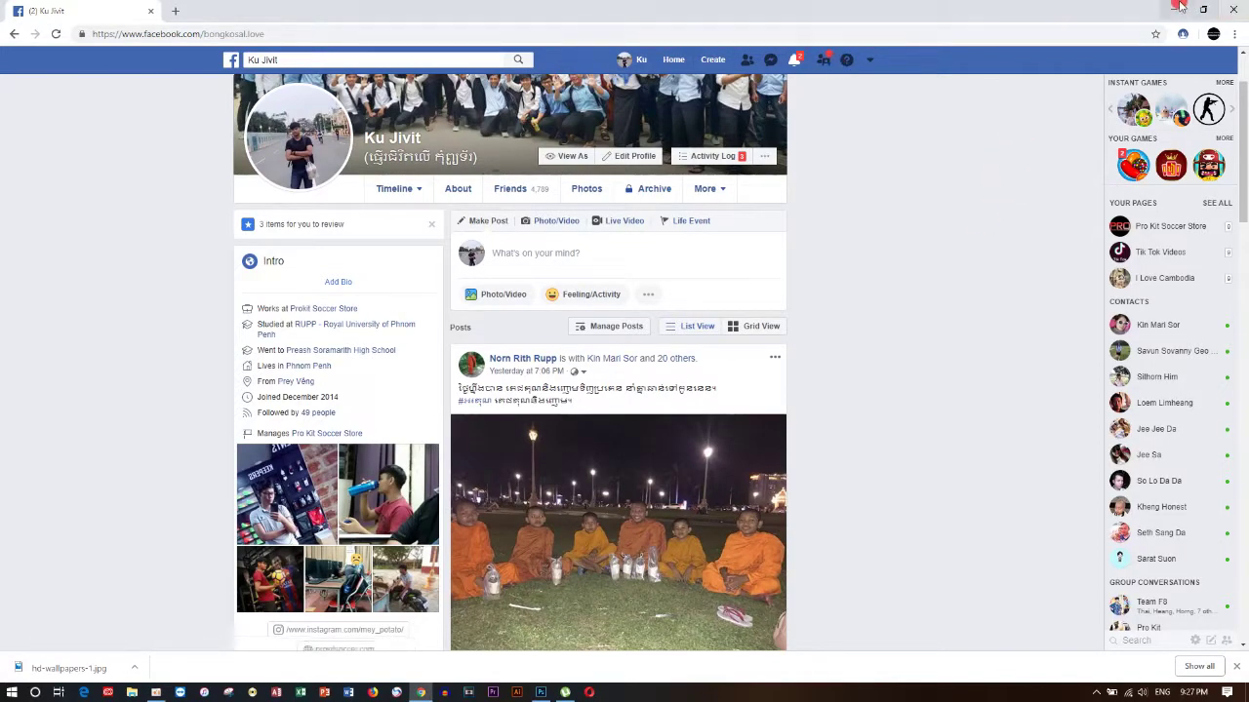
# - Minimize Chrome and the oCam recorder to reveal the blank Photoshop document
pyautogui.click(1174, 9)
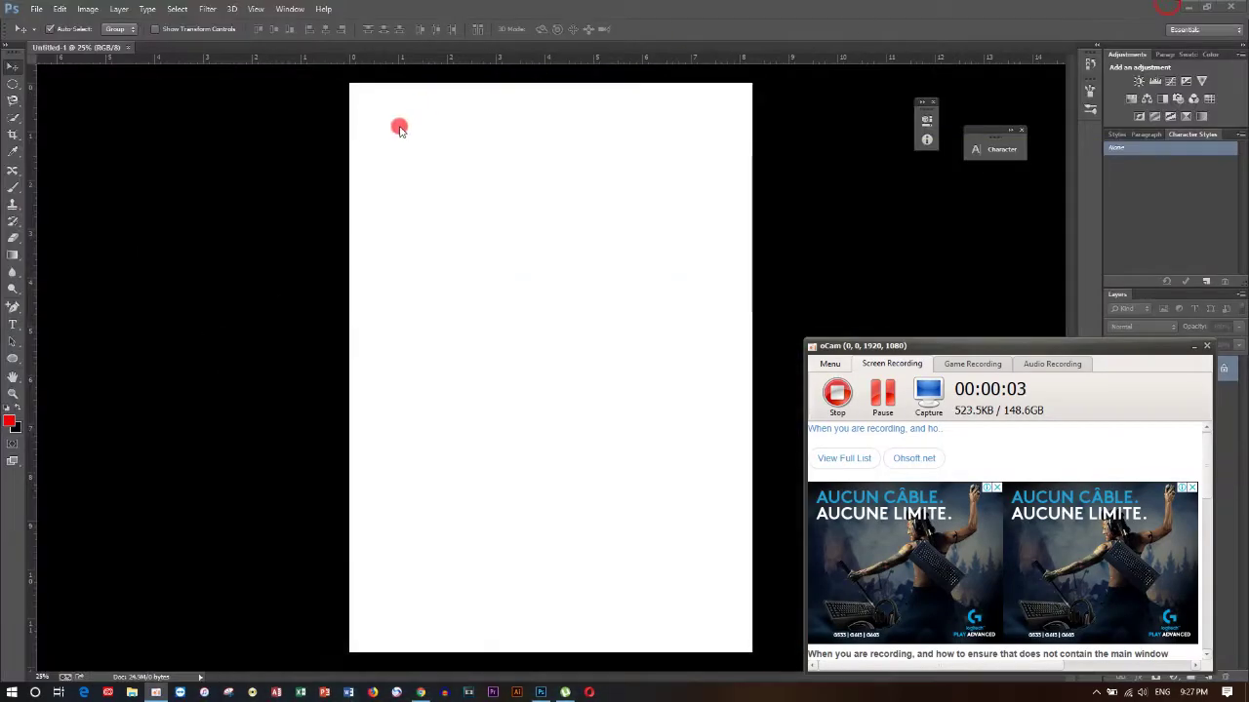
pyautogui.click(1193, 346)
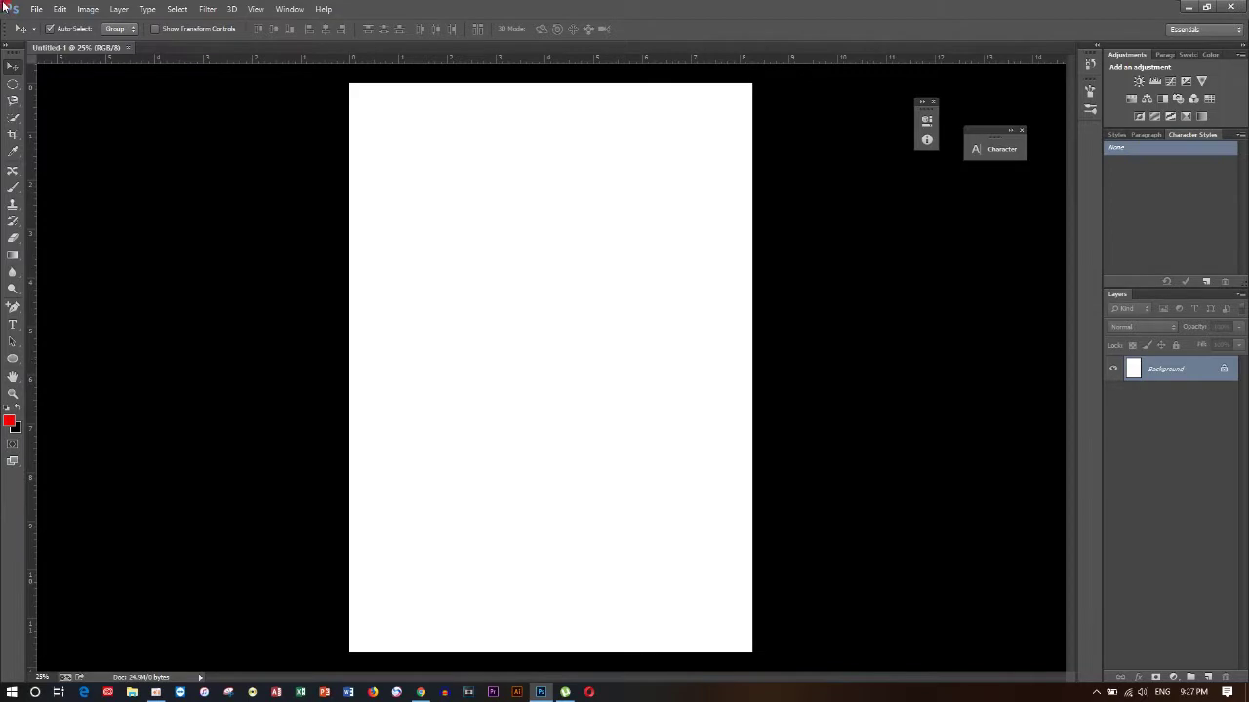
pyautogui.click(37, 10)
# - Open the jaguar photo hd-wallpapers-1.jpg from the Downloads folder
pyautogui.click(49, 33)
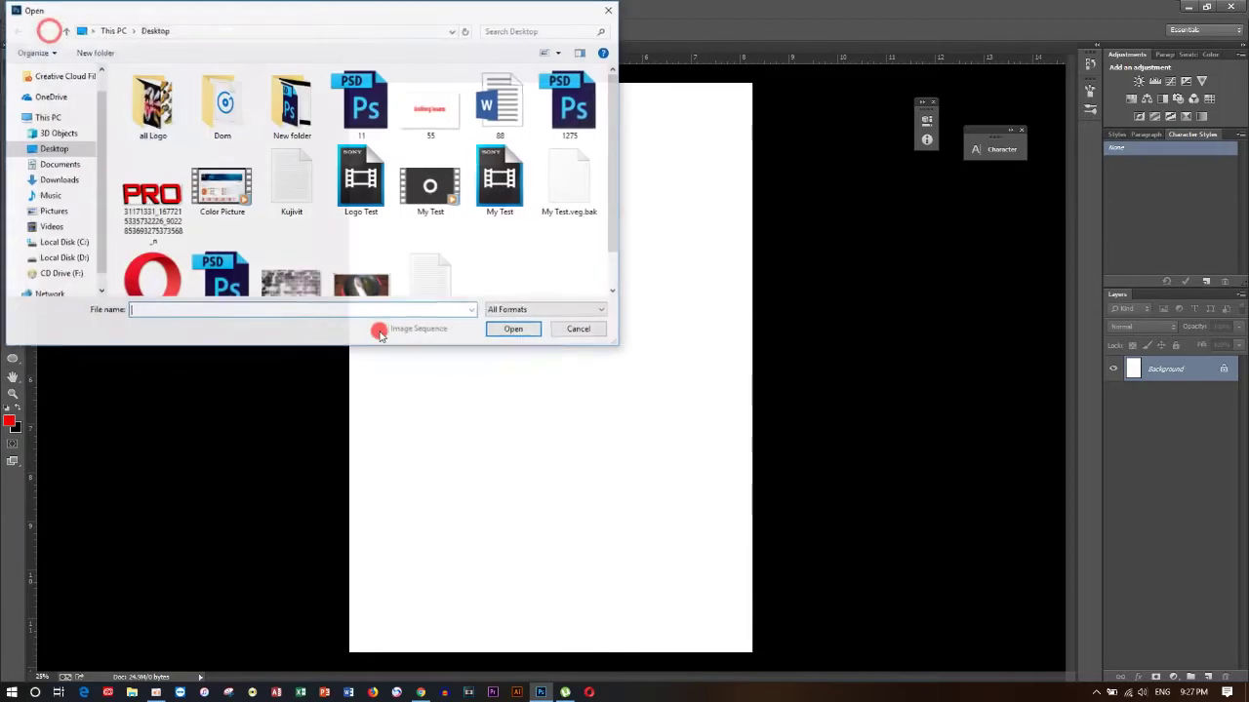
pyautogui.click(73, 164)
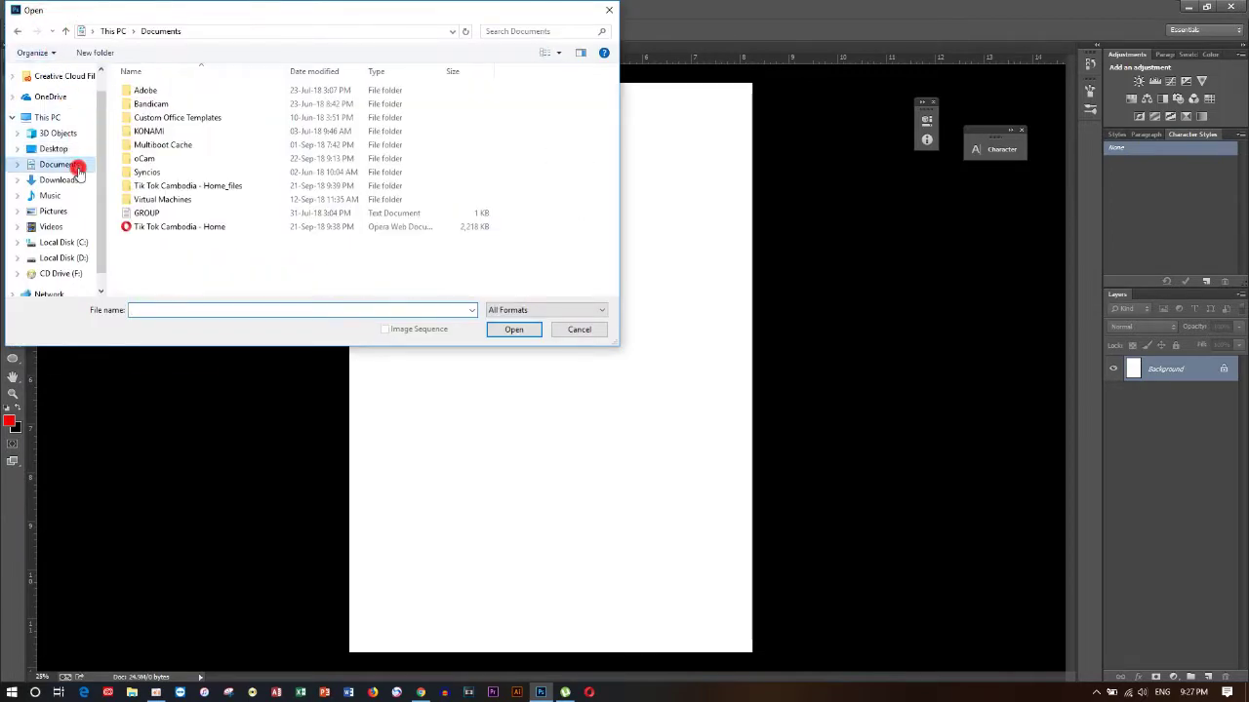
pyautogui.click(58, 181)
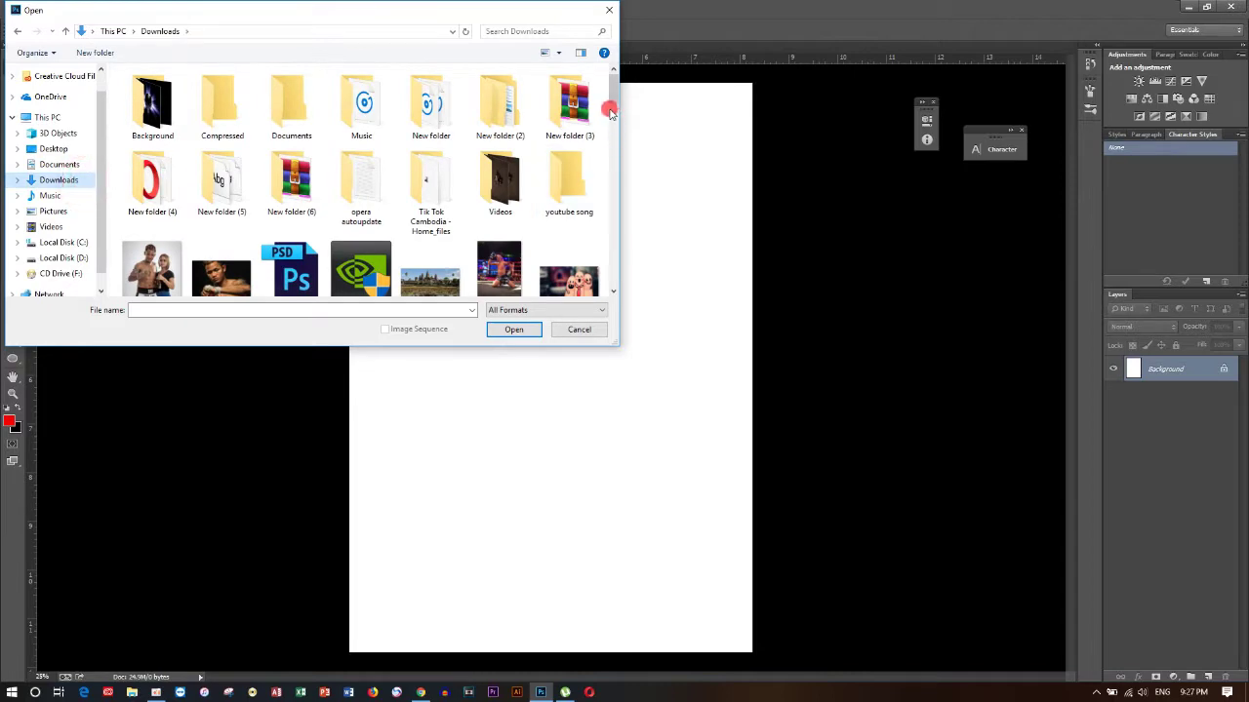
pyautogui.moveTo(610, 110)
pyautogui.mouseDown()
pyautogui.moveTo(615, 256)
pyautogui.moveTo(614, 195)
pyautogui.mouseUp()
pyautogui.click(291, 185)
pyautogui.click(513, 332)
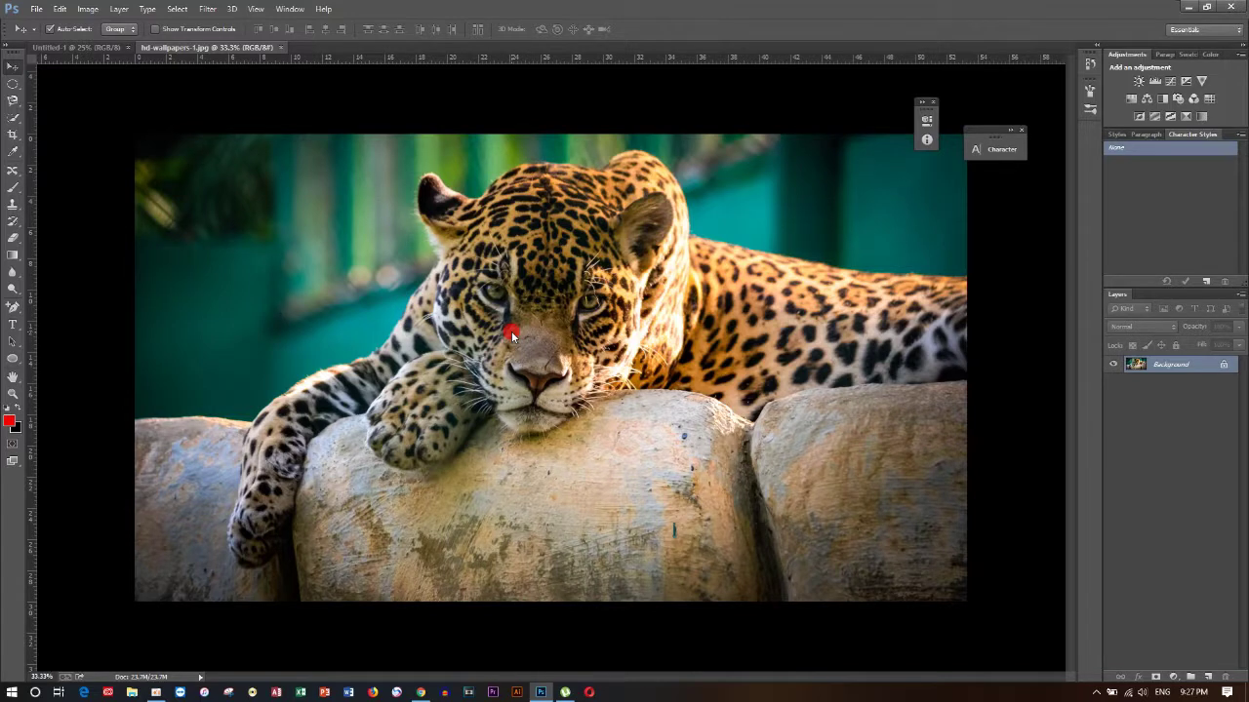
# - Duplicate the jaguar layer with Ctrl+J, shift the copy around, then delete it
pyautogui.click(463, 342)
pyautogui.click(524, 358)
pyautogui.hotkey('ctrl', 'j')
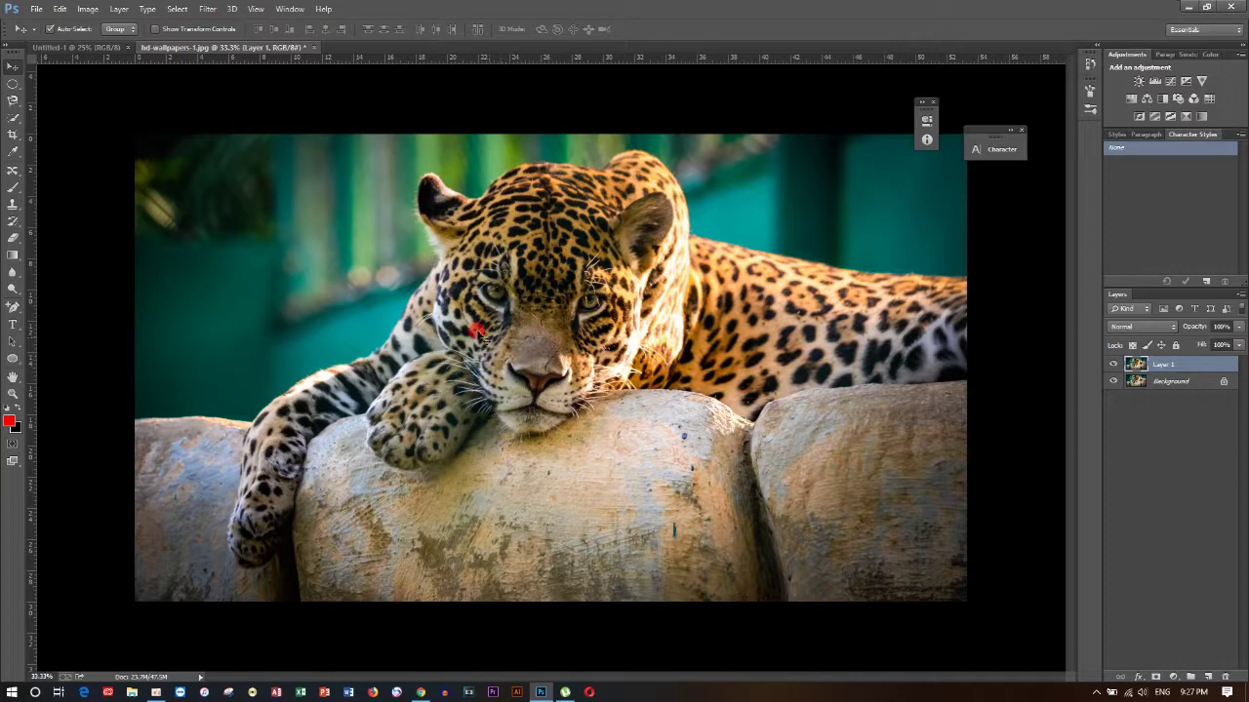
pyautogui.moveTo(455, 314); pyautogui.dragTo(452, 395)
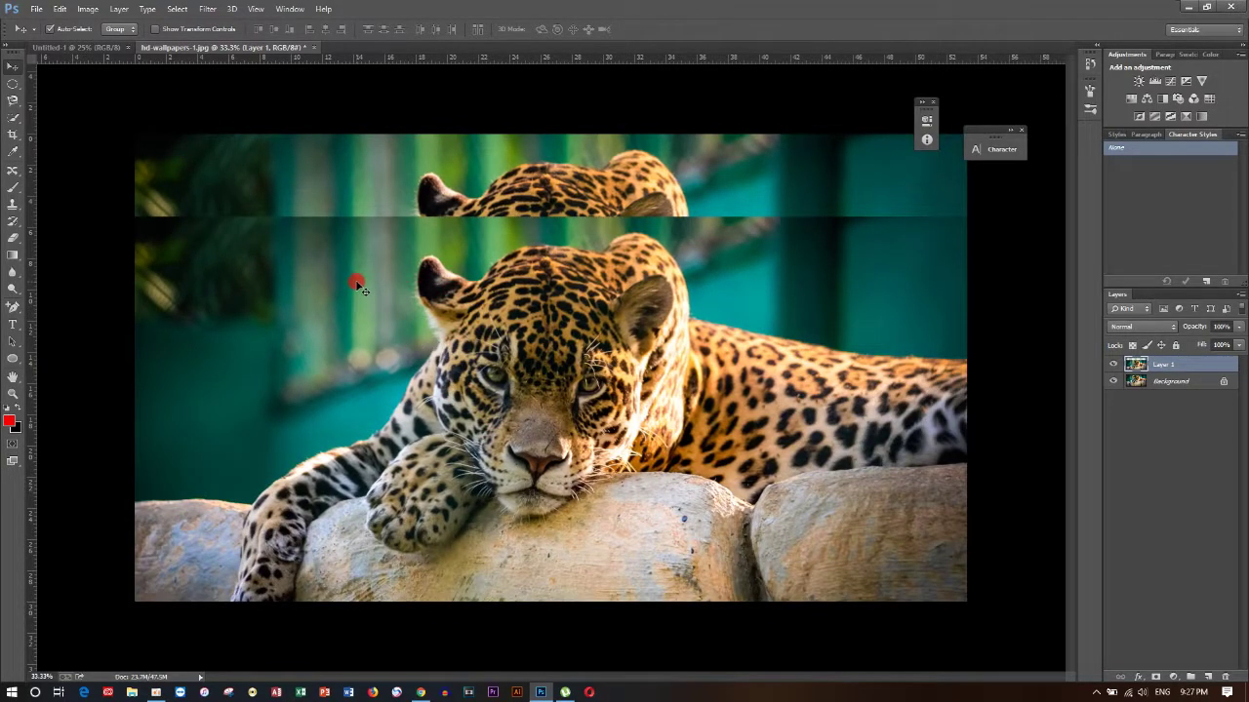
pyautogui.moveTo(390, 300); pyautogui.dragTo(414, 275)
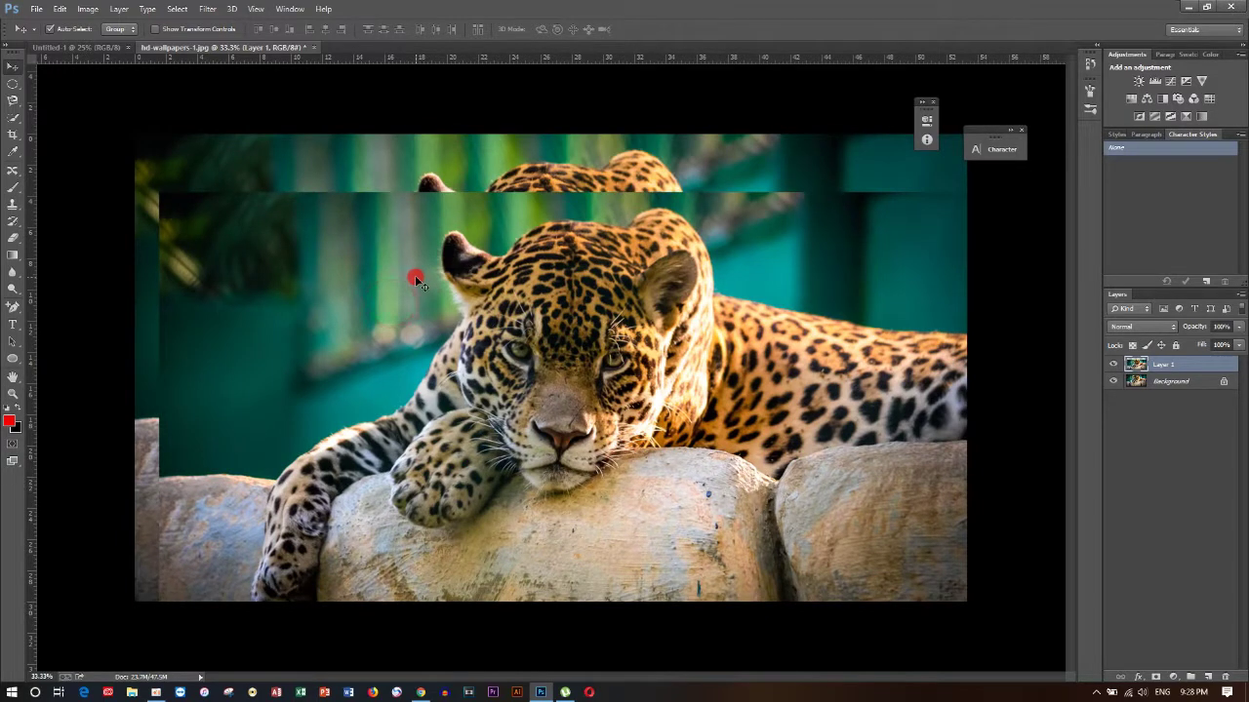
pyautogui.press('Delete')
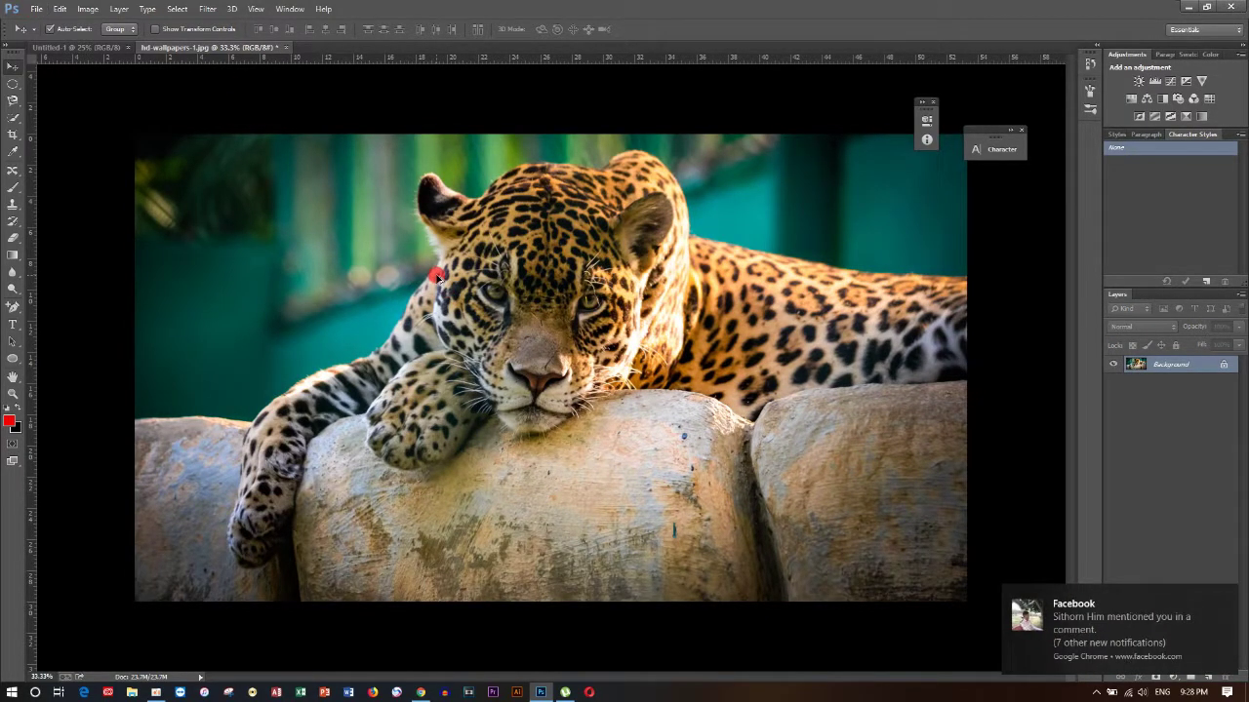
# - Check the photo's Image Size without changes and return to the Untitled-1 document
pyautogui.hotkey('ctrl', 'alt', 'i')
pyautogui.click(848, 525)
pyautogui.click(36, 8)
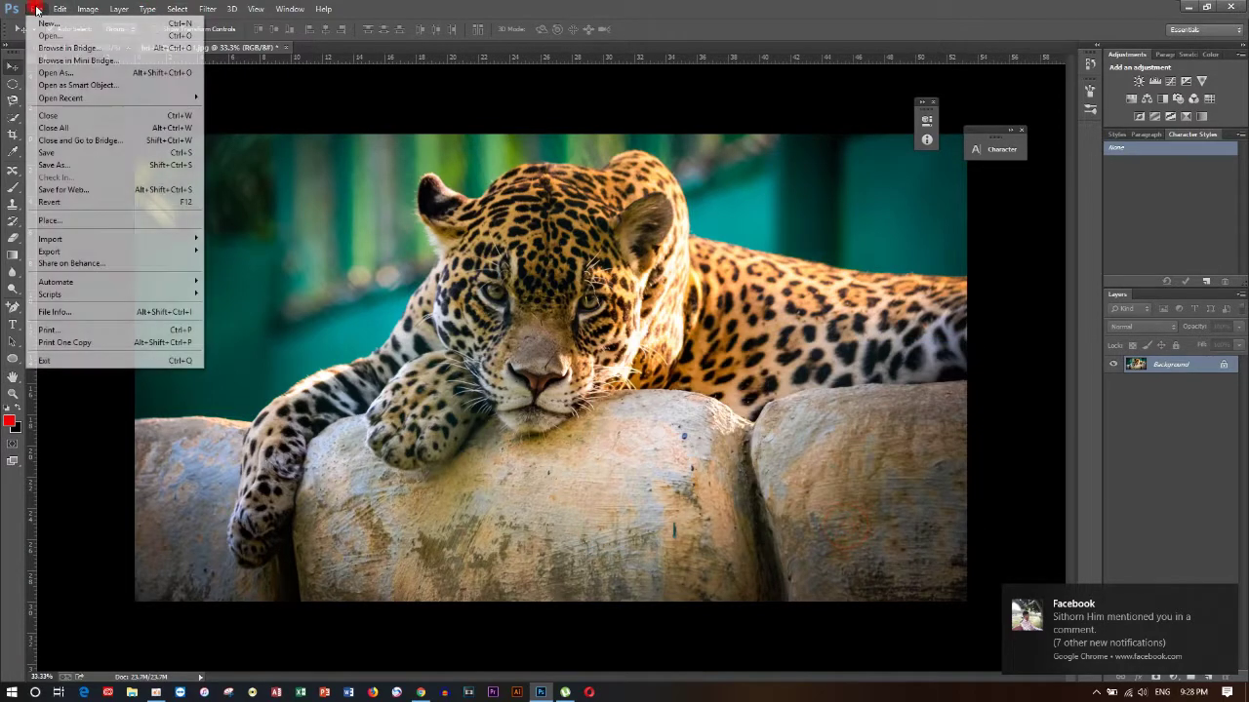
pyautogui.click(290, 89)
pyautogui.click(88, 49)
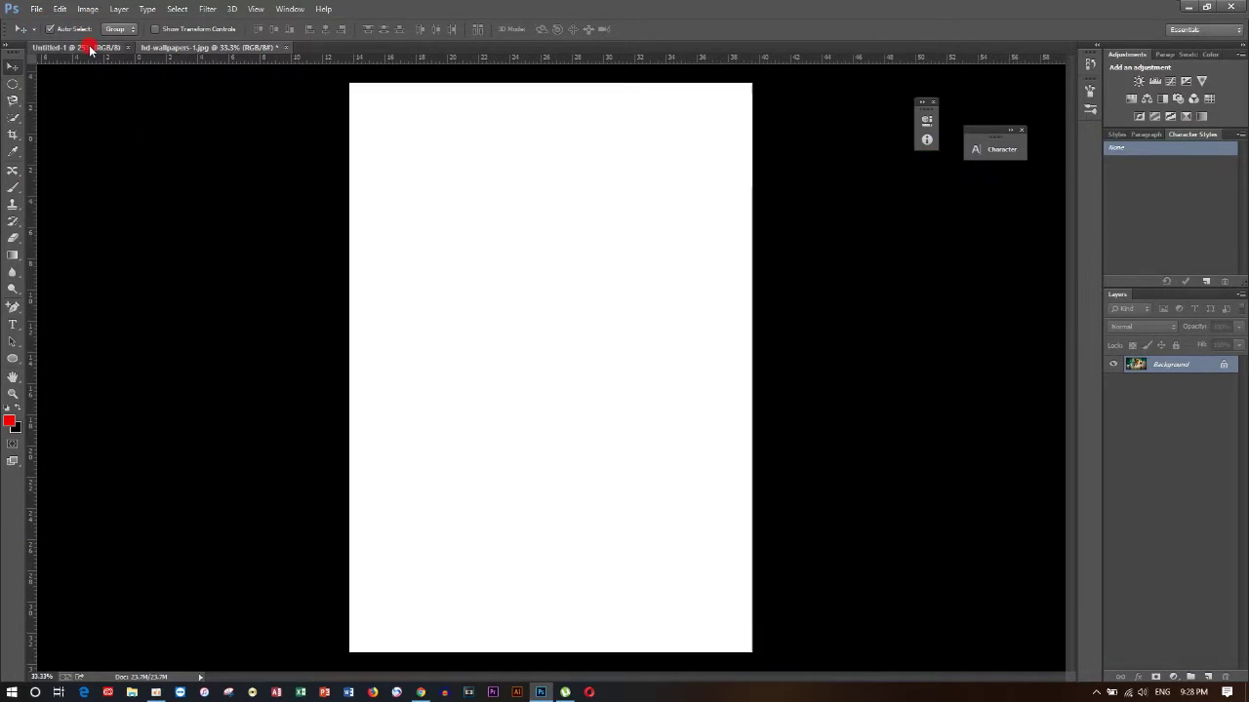
# - Crop the bottom off the blank canvas to make it landscape
pyautogui.click(491, 260)
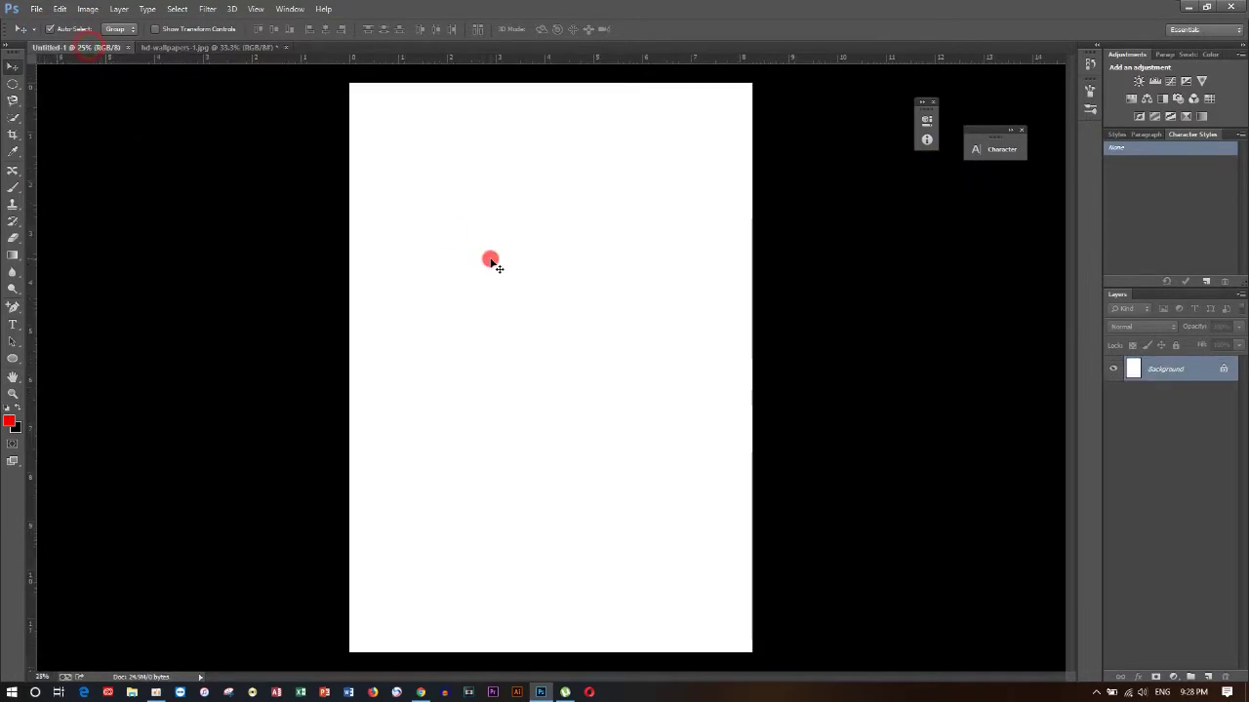
pyautogui.click(13, 134)
pyautogui.moveTo(551, 651); pyautogui.dragTo(551, 514)
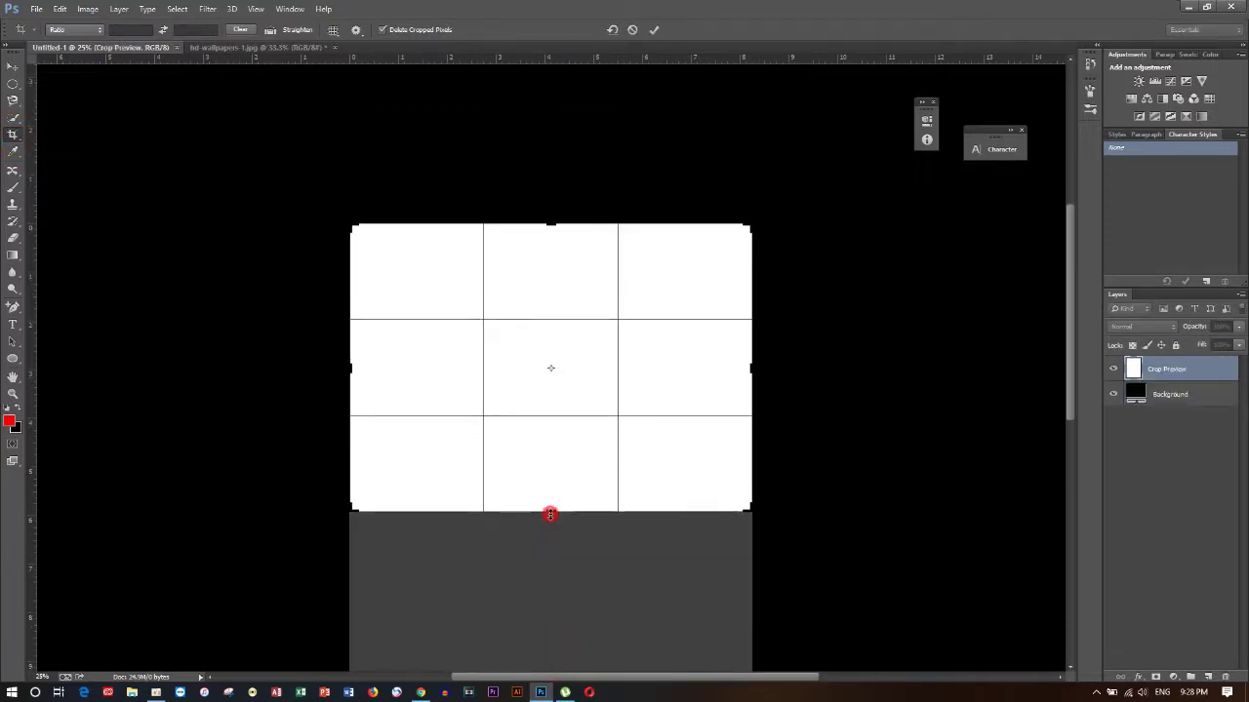
pyautogui.press('Return')
pyautogui.hotkey('ctrl', '+')
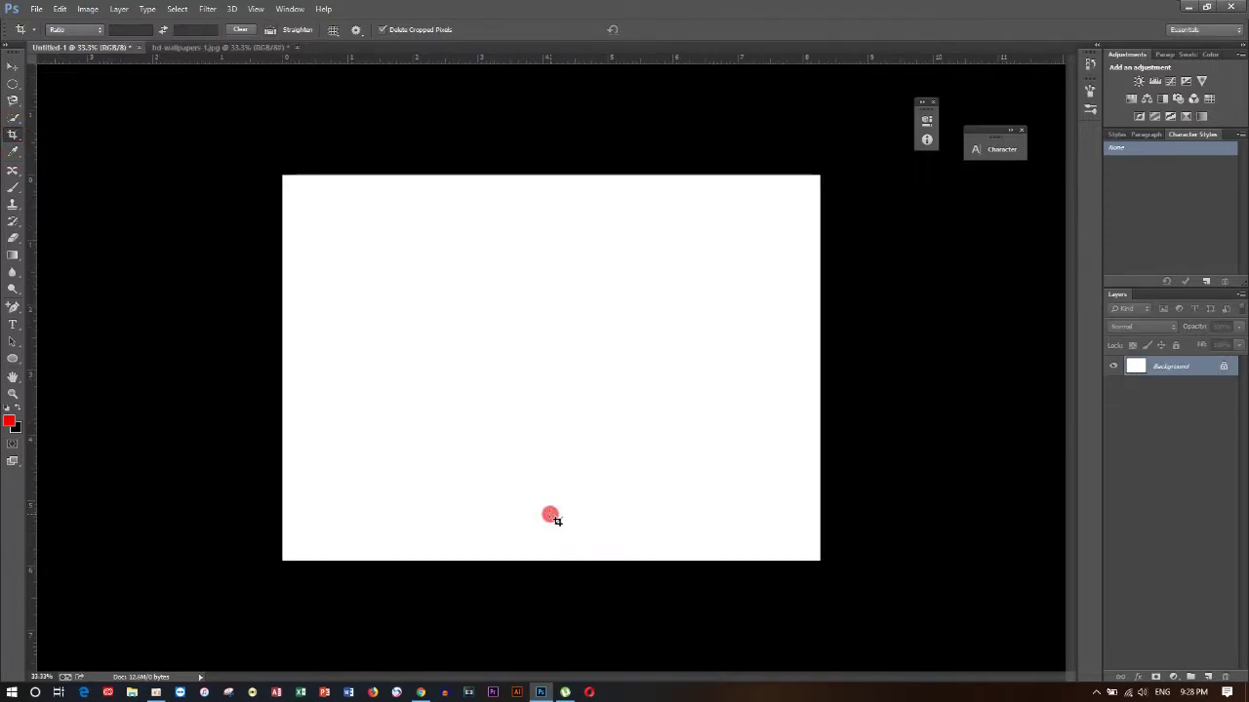
# - Resize the canvas to 2000 px wide, then return to the jaguar photo with the Move tool
pyautogui.hotkey('ctrl', 'alt', 'i')
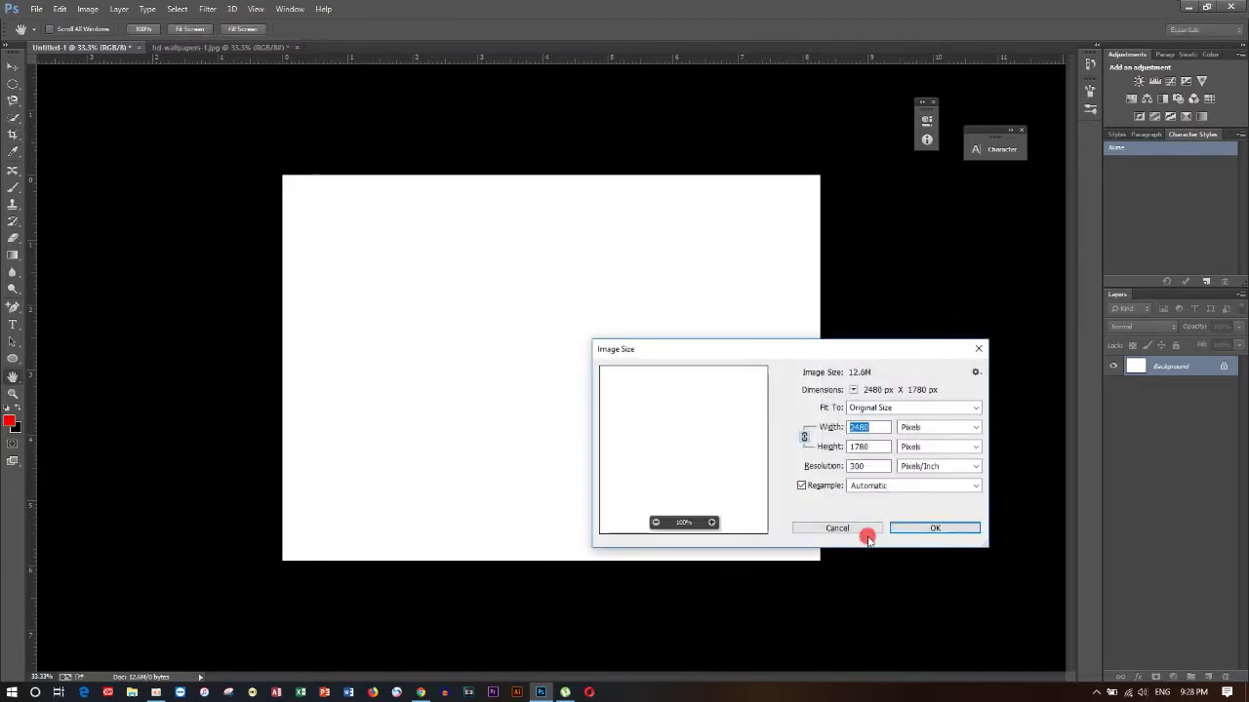
pyautogui.write('2000')
pyautogui.press('Return')
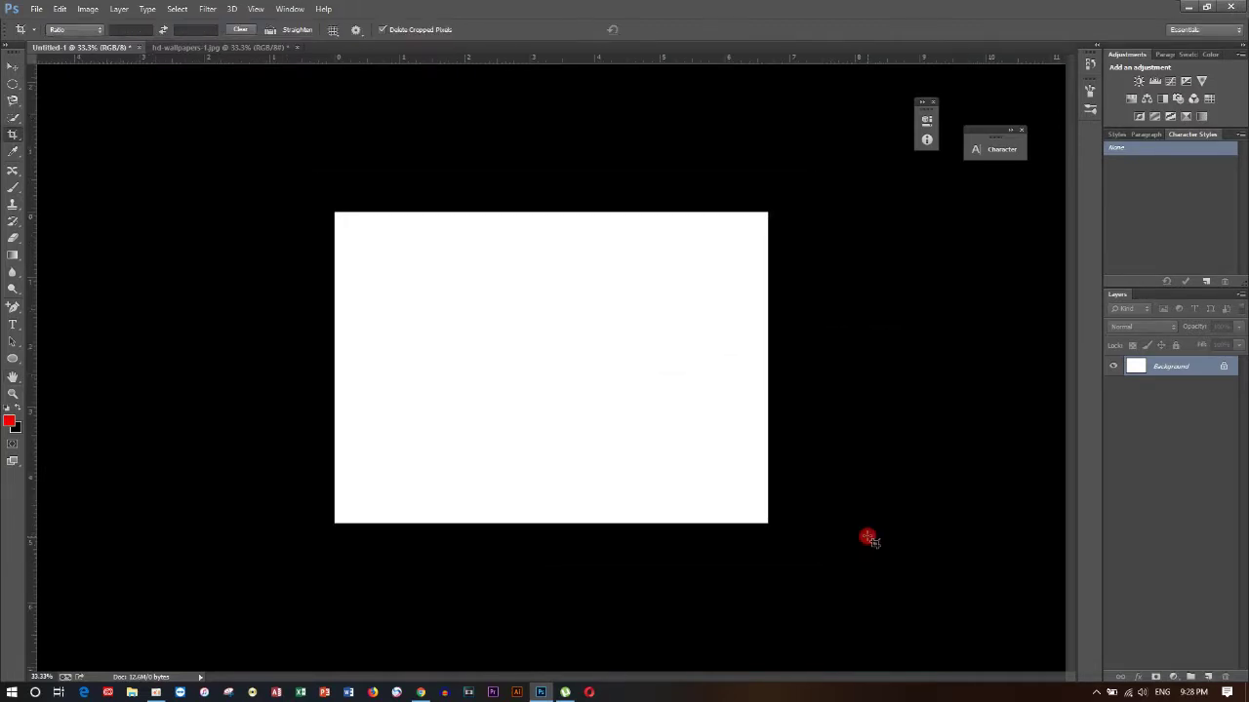
pyautogui.hotkey('ctrl', '+')
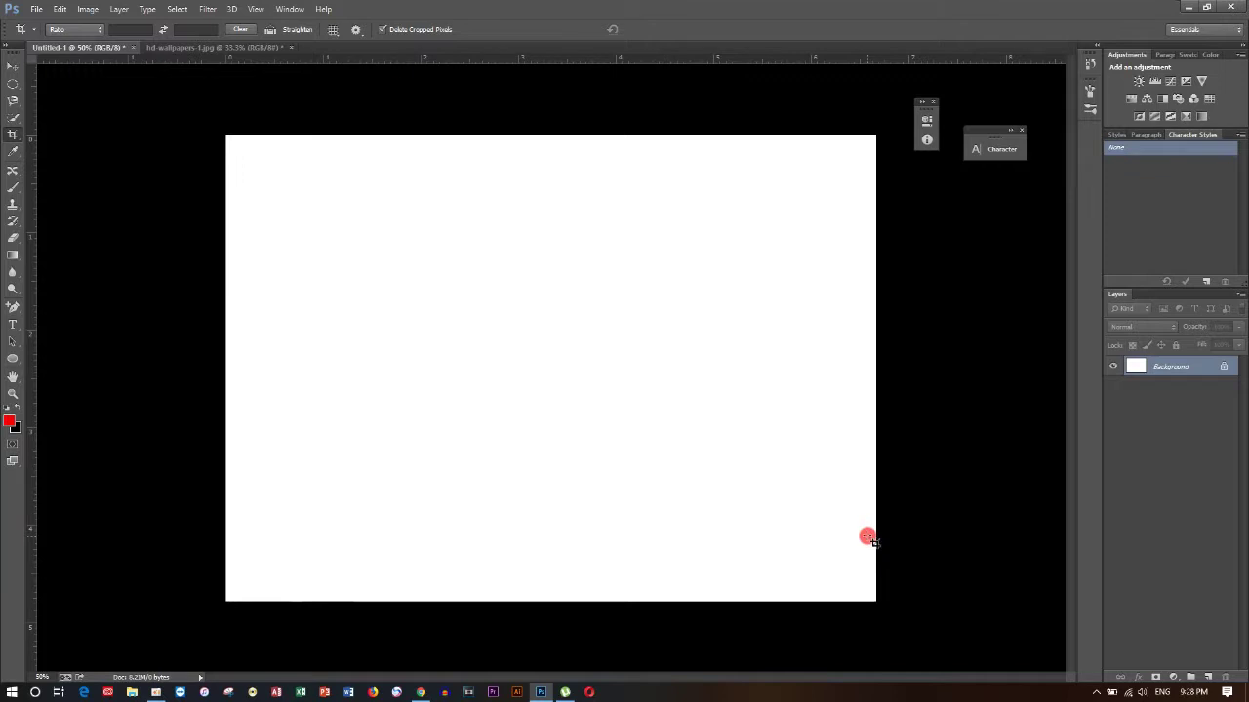
pyautogui.click(240, 48)
pyautogui.click(11, 62)
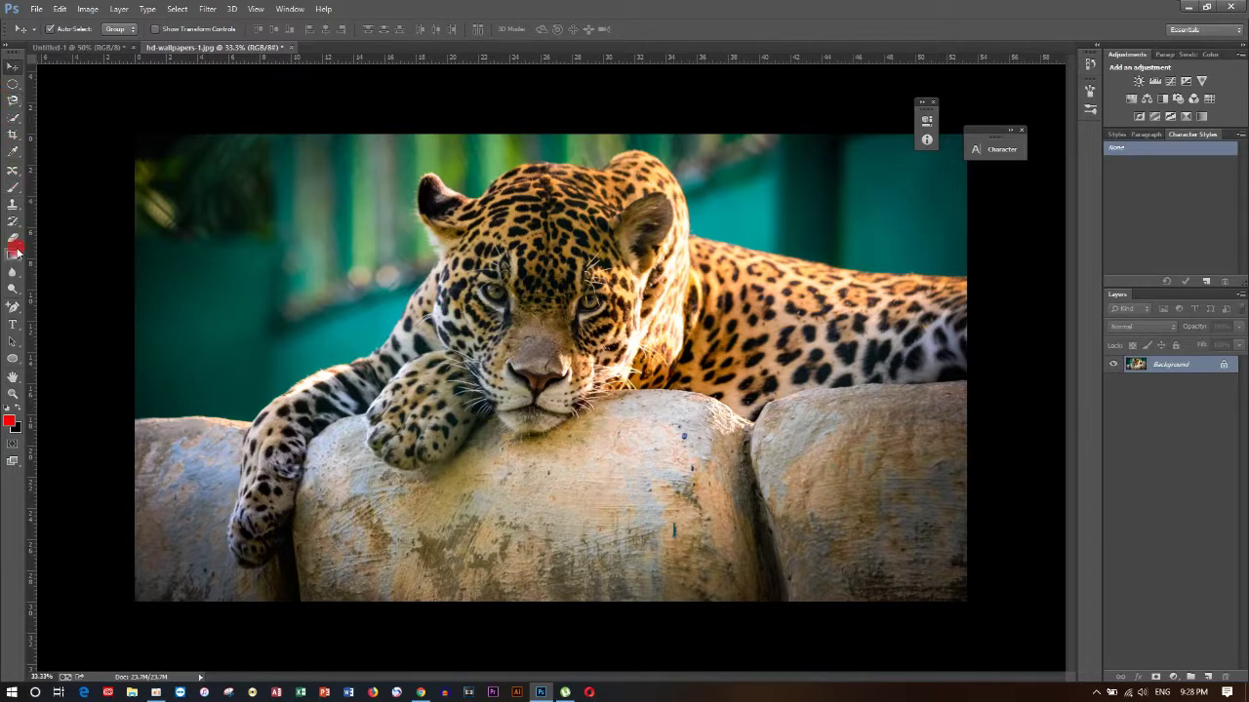
# - Select the Pen tool from the pen flyout, after briefly trying the Polygonal Lasso
pyautogui.click(12, 312)
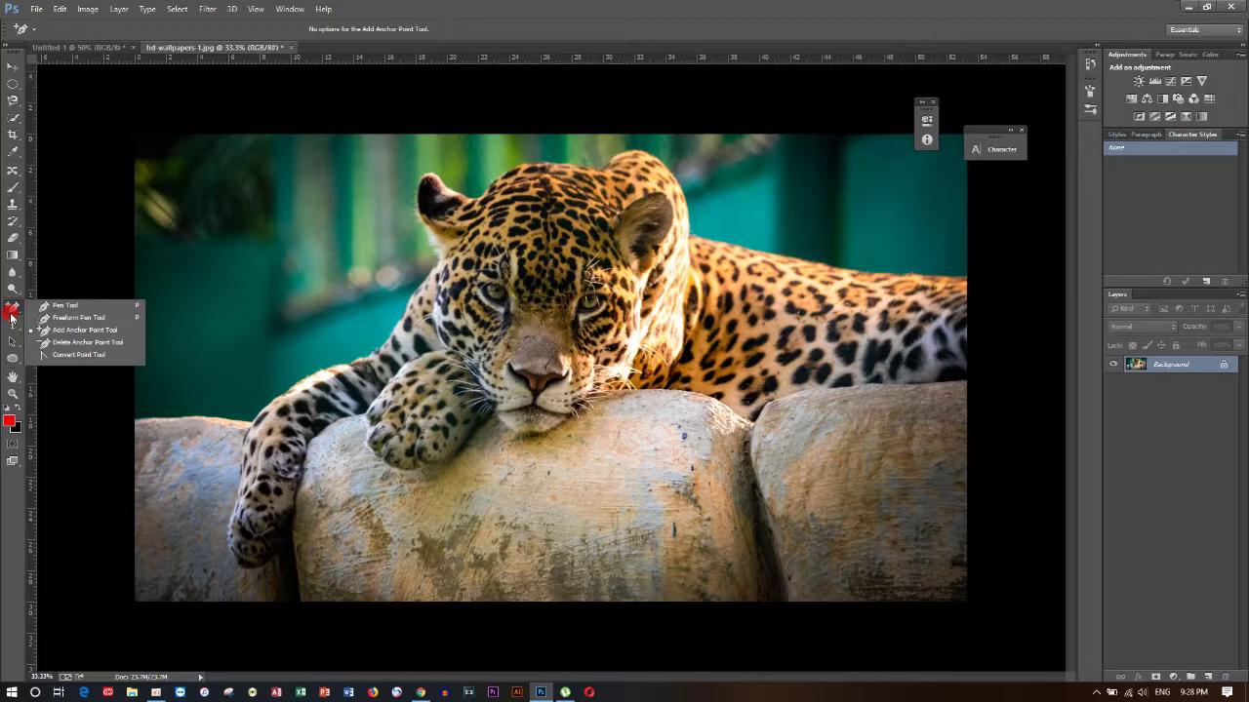
pyautogui.click(61, 305)
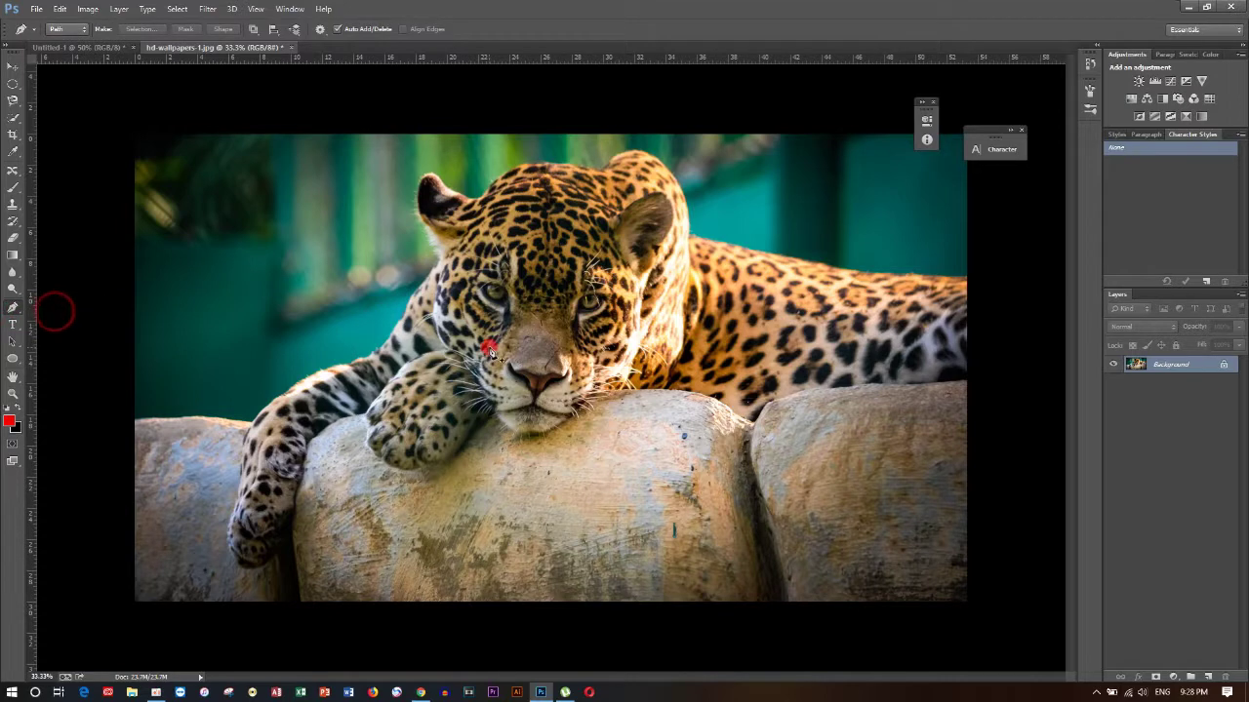
pyautogui.click(13, 99)
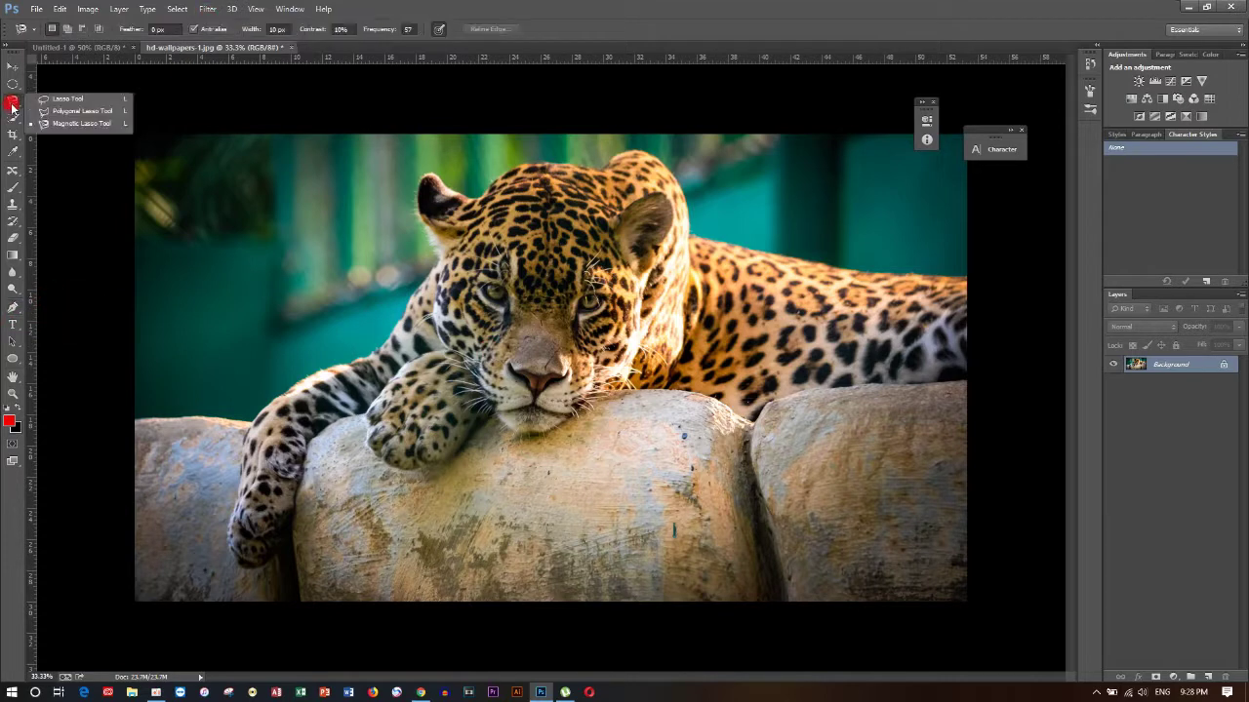
pyautogui.click(84, 112)
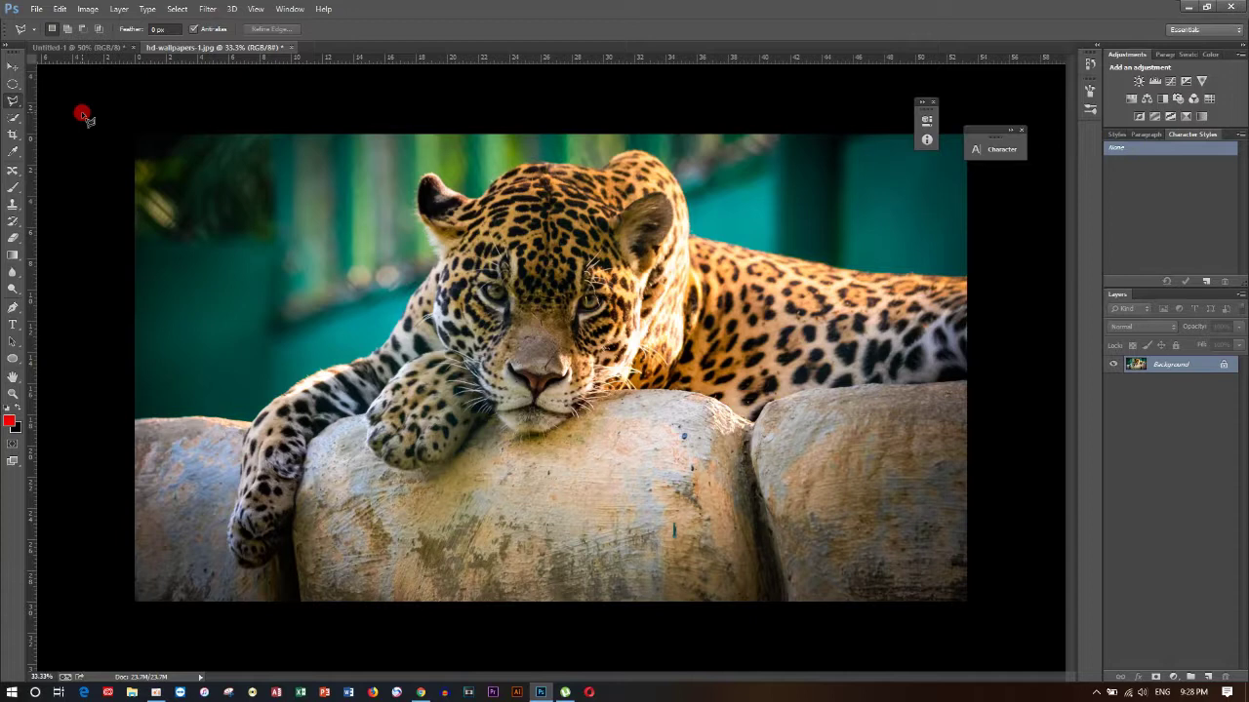
pyautogui.click(8, 274)
pyautogui.click(13, 310)
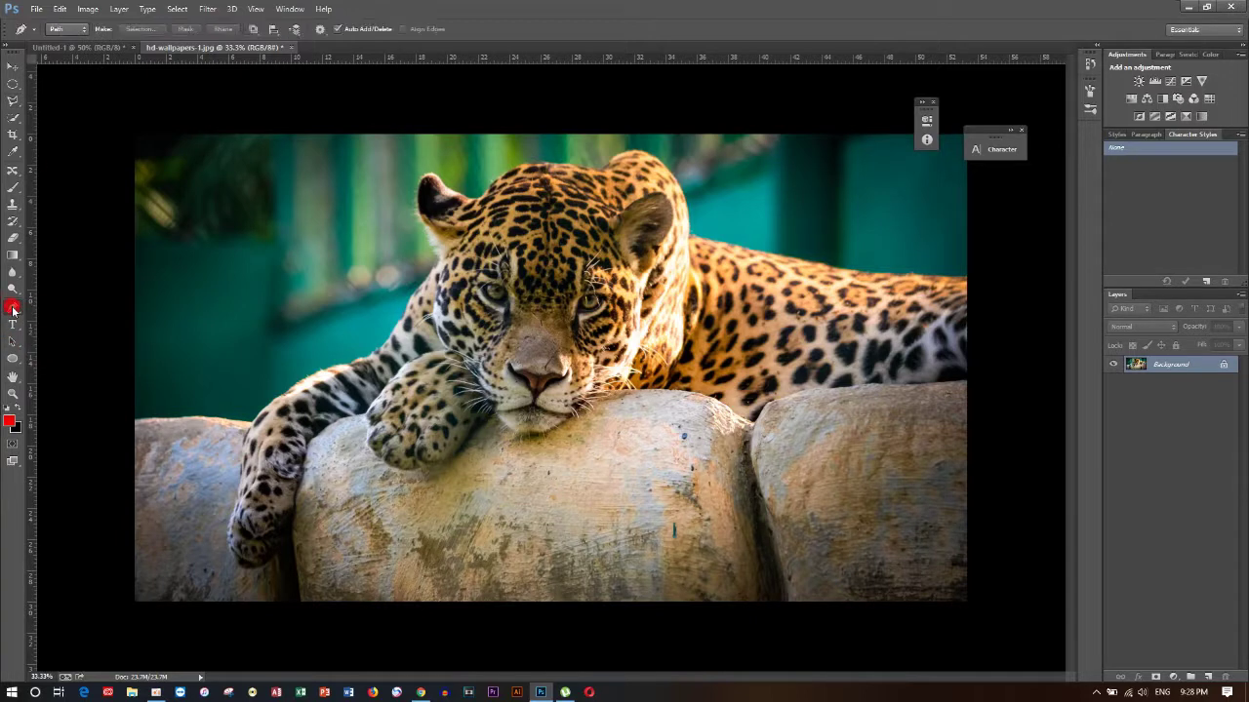
pyautogui.rightClick(14, 310)
pyautogui.click(35, 310)
pyautogui.rightClick(13, 311)
pyautogui.click(29, 310)
pyautogui.rightClick(12, 310)
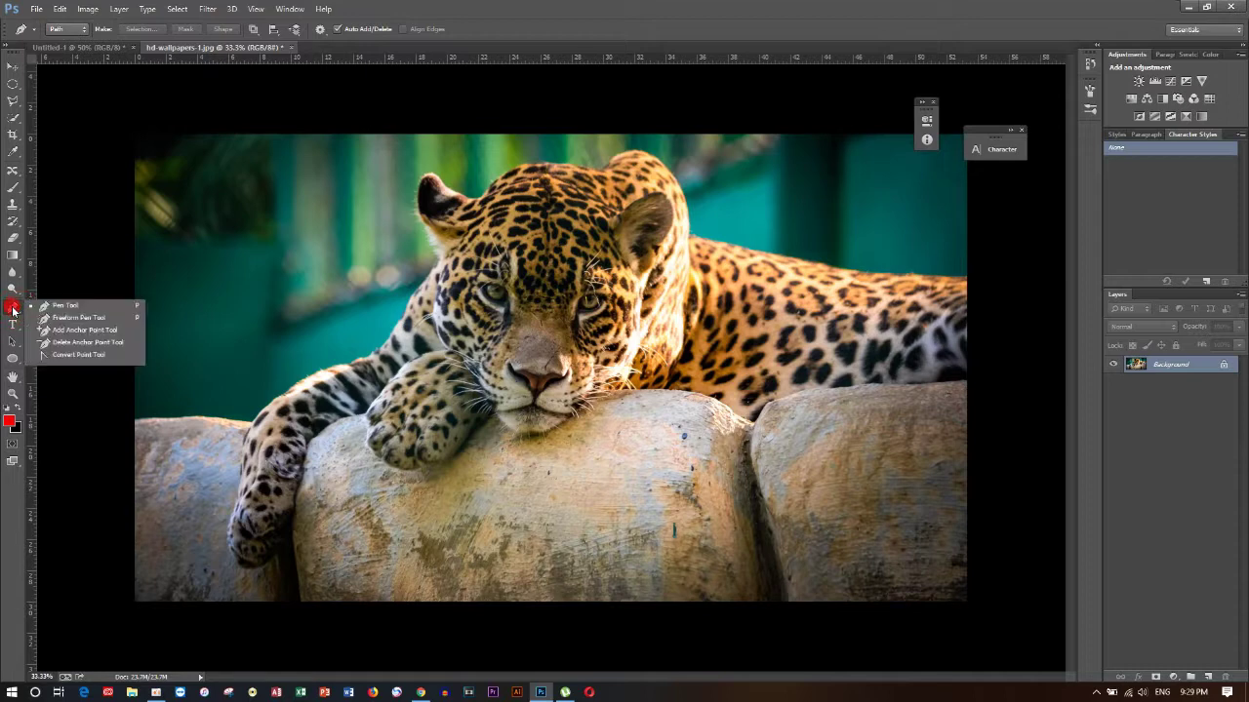
pyautogui.click(64, 306)
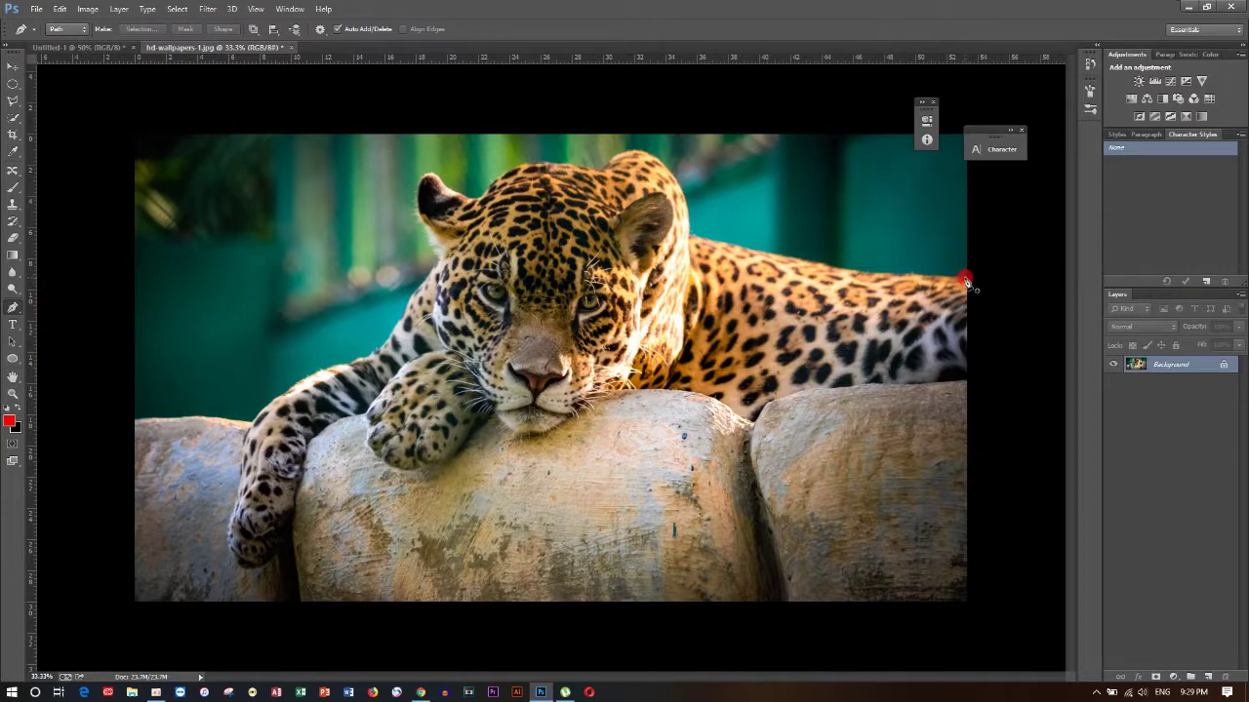
# - Anchor the path along the photo's left, bottom and right edges, curving along the jaguar's back
pyautogui.click(134, 420)
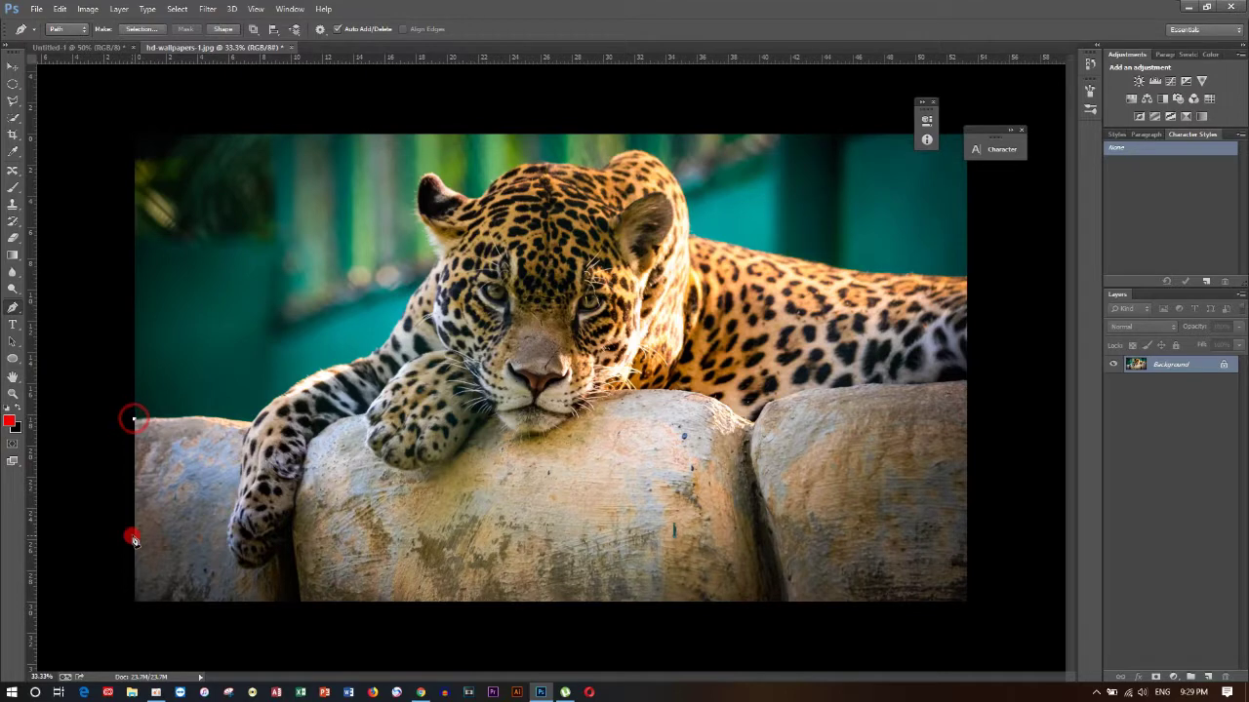
pyautogui.click(134, 602)
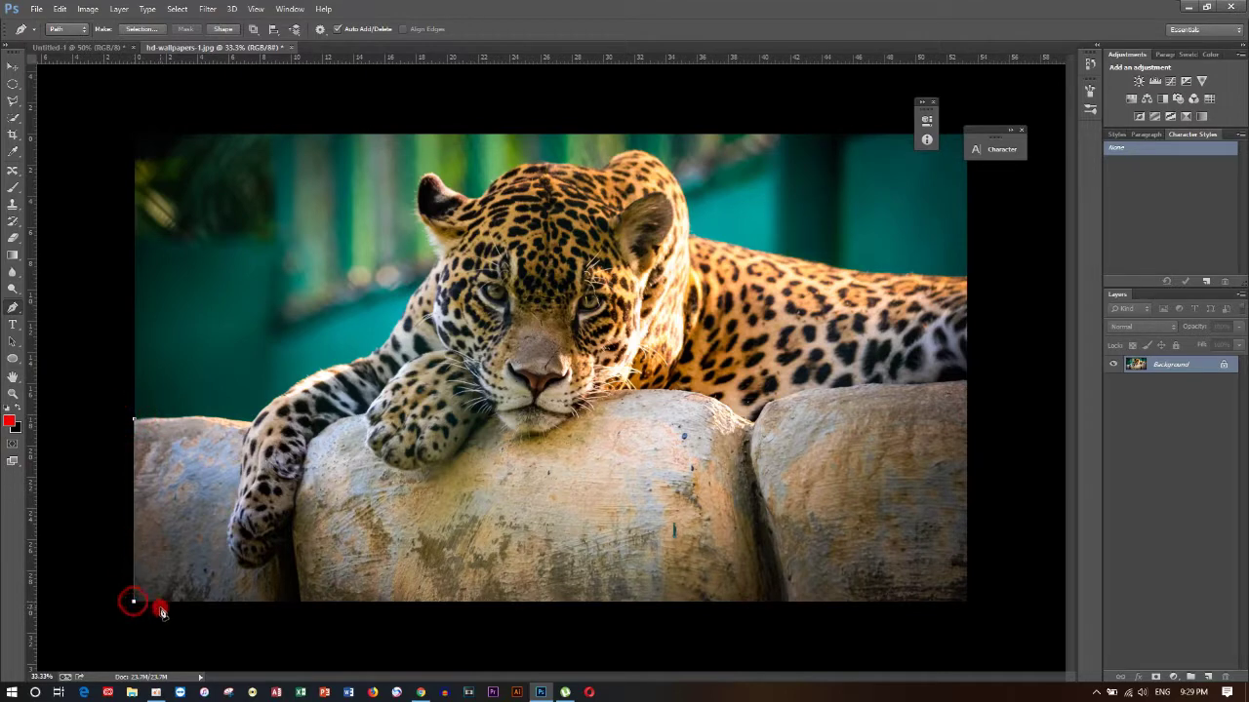
pyautogui.click(966, 604)
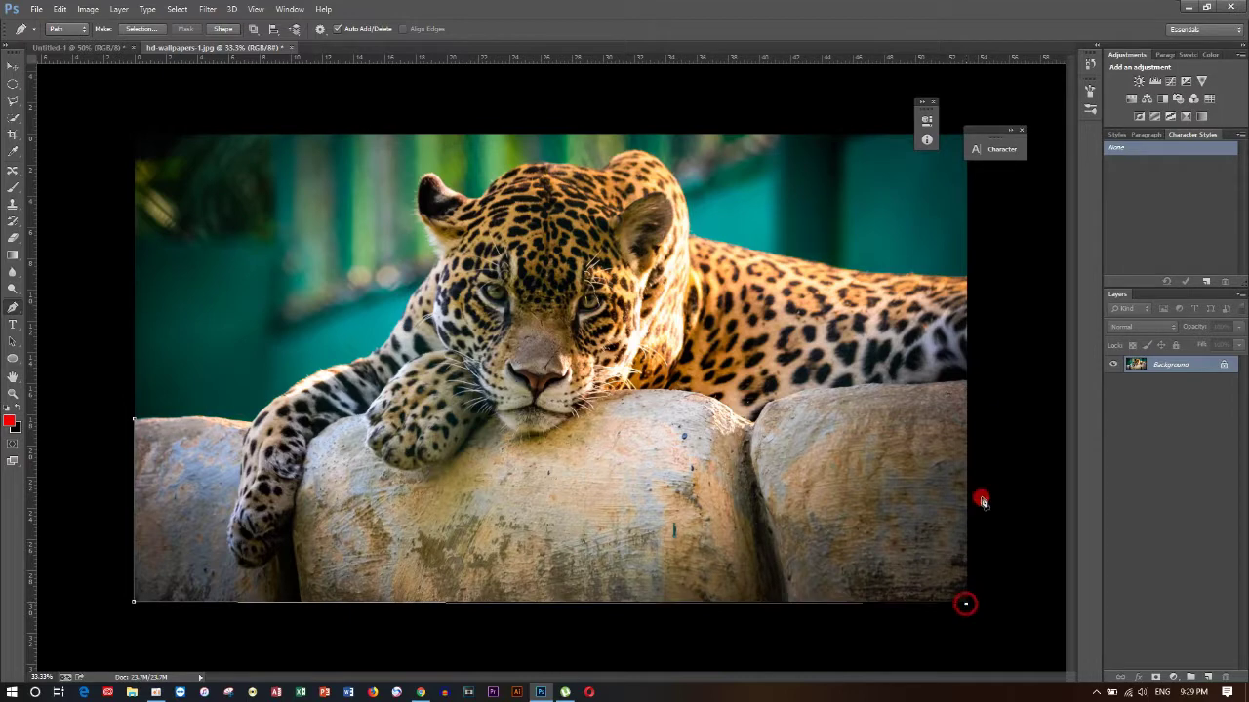
pyautogui.click(965, 279)
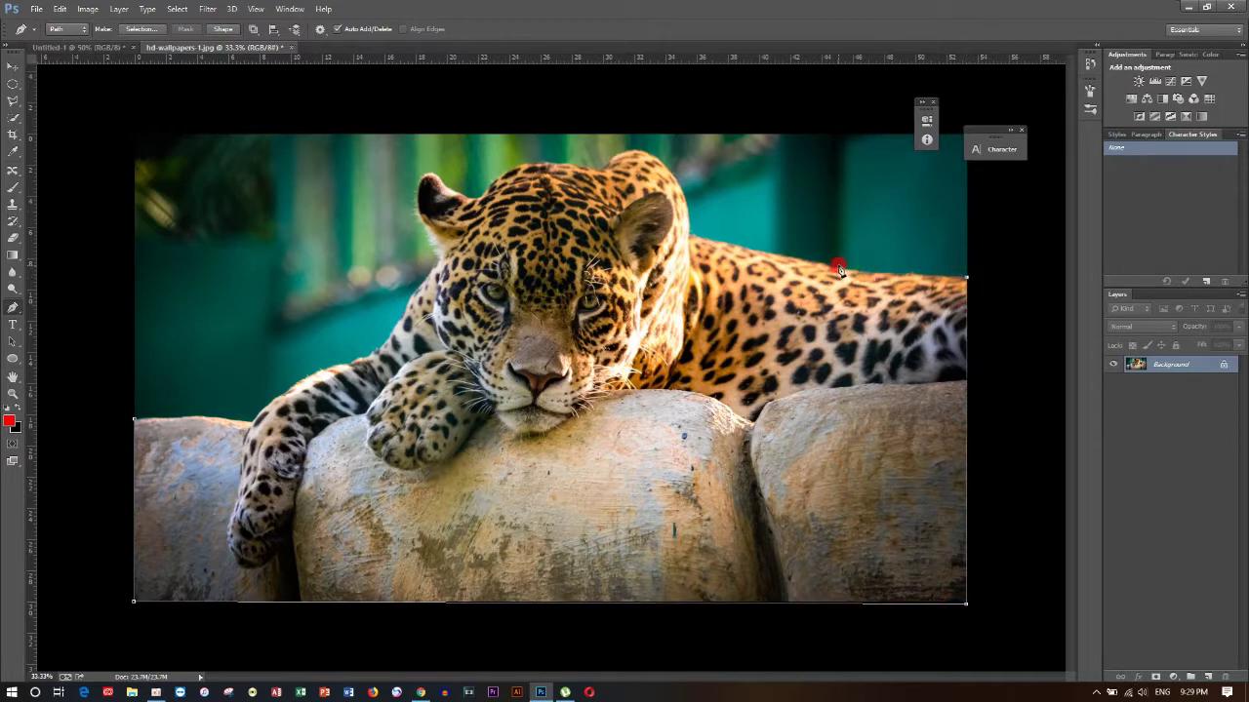
pyautogui.moveTo(832, 264); pyautogui.dragTo(713, 245)
pyautogui.moveTo(713, 245)
pyautogui.mouseDown()
pyautogui.moveTo(690, 235)
pyautogui.moveTo(656, 159)
pyautogui.mouseUp()
# - Curve the path around the jaguar's head, ear and leg back to the start point
pyautogui.moveTo(600, 131)
pyautogui.mouseDown()
pyautogui.moveTo(612, 151)
pyautogui.moveTo(630, 152)
pyautogui.moveTo(596, 174)
pyautogui.mouseUp()
pyautogui.moveTo(596, 174)
pyautogui.mouseDown()
pyautogui.moveTo(608, 140)
pyautogui.moveTo(645, 156)
pyautogui.moveTo(509, 173)
pyautogui.moveTo(475, 201)
pyautogui.moveTo(431, 176)
pyautogui.moveTo(416, 246)
pyautogui.moveTo(446, 251)
pyautogui.mouseUp()
pyautogui.moveTo(446, 252)
pyautogui.mouseDown()
pyautogui.moveTo(422, 217)
pyautogui.moveTo(428, 179)
pyautogui.moveTo(418, 202)
pyautogui.moveTo(441, 251)
pyautogui.moveTo(387, 339)
pyautogui.moveTo(331, 373)
pyautogui.mouseUp()
pyautogui.moveTo(323, 371); pyautogui.dragTo(252, 420)
pyautogui.moveTo(225, 425)
pyautogui.mouseDown()
pyautogui.moveTo(182, 413)
pyautogui.moveTo(137, 423)
pyautogui.mouseUp()
pyautogui.rightClick(341, 430)
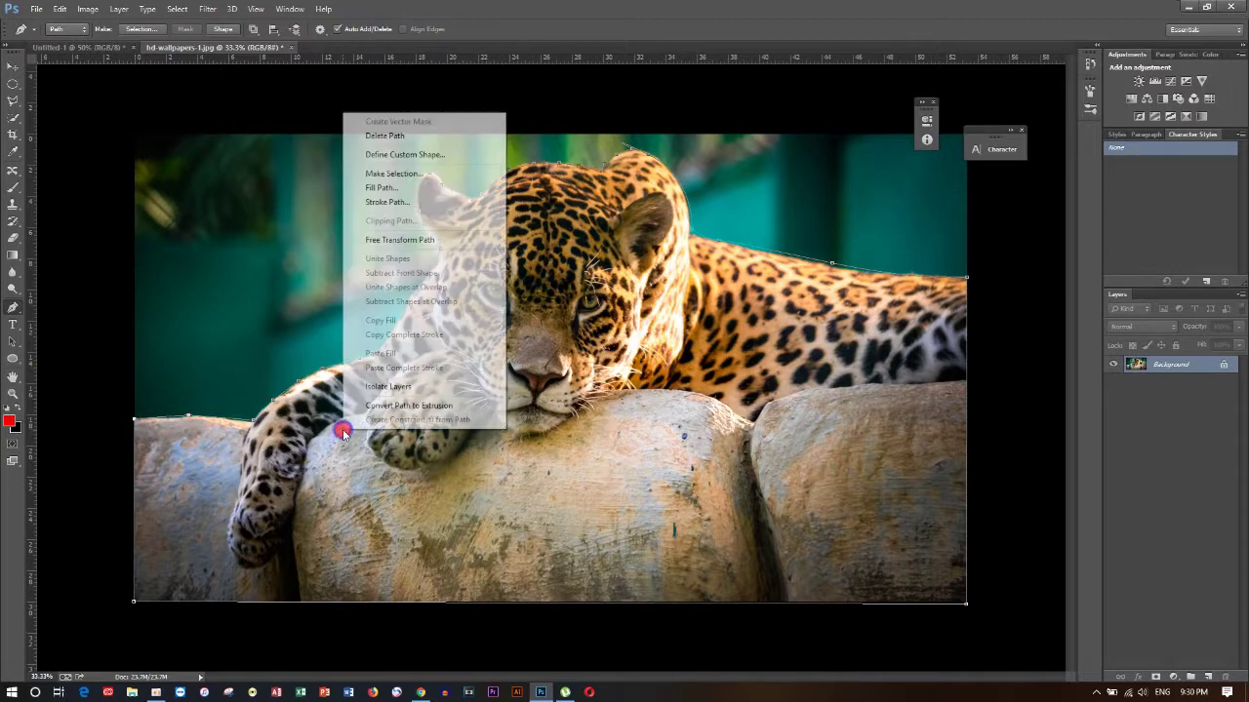
# - Convert the jaguar path into a selection with Make Selection, accepting the defaults
pyautogui.click(443, 173)
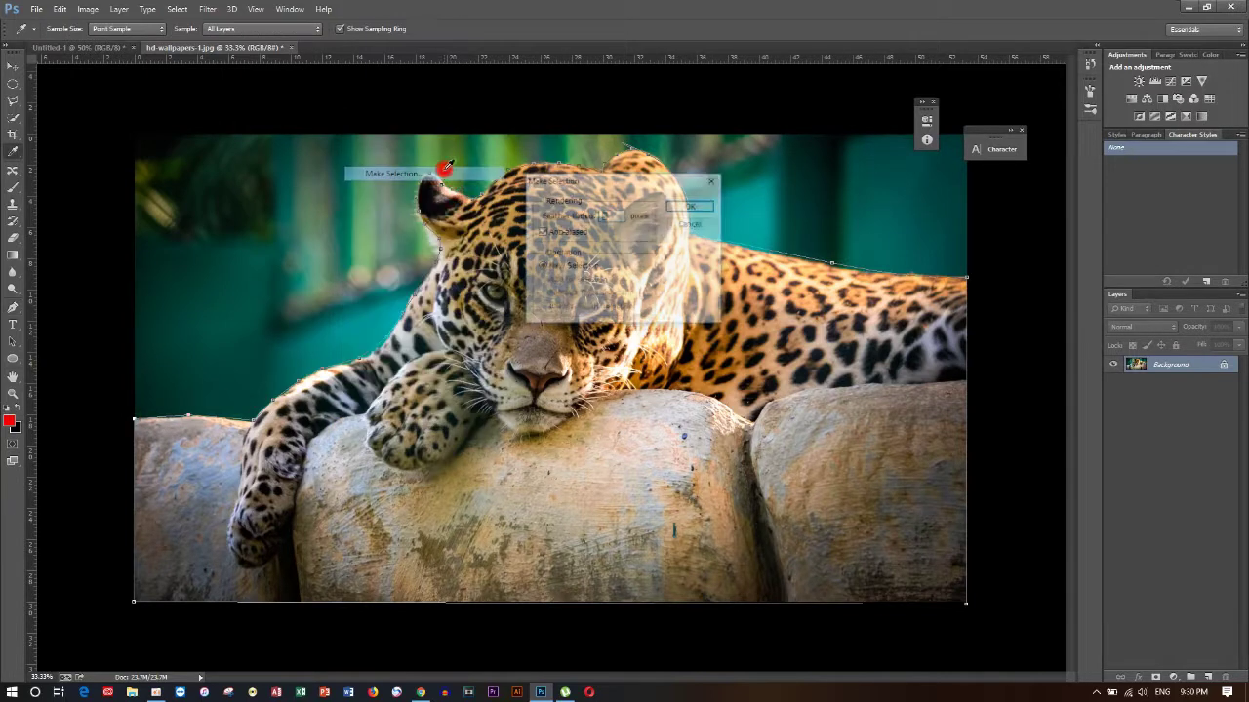
pyautogui.click(688, 207)
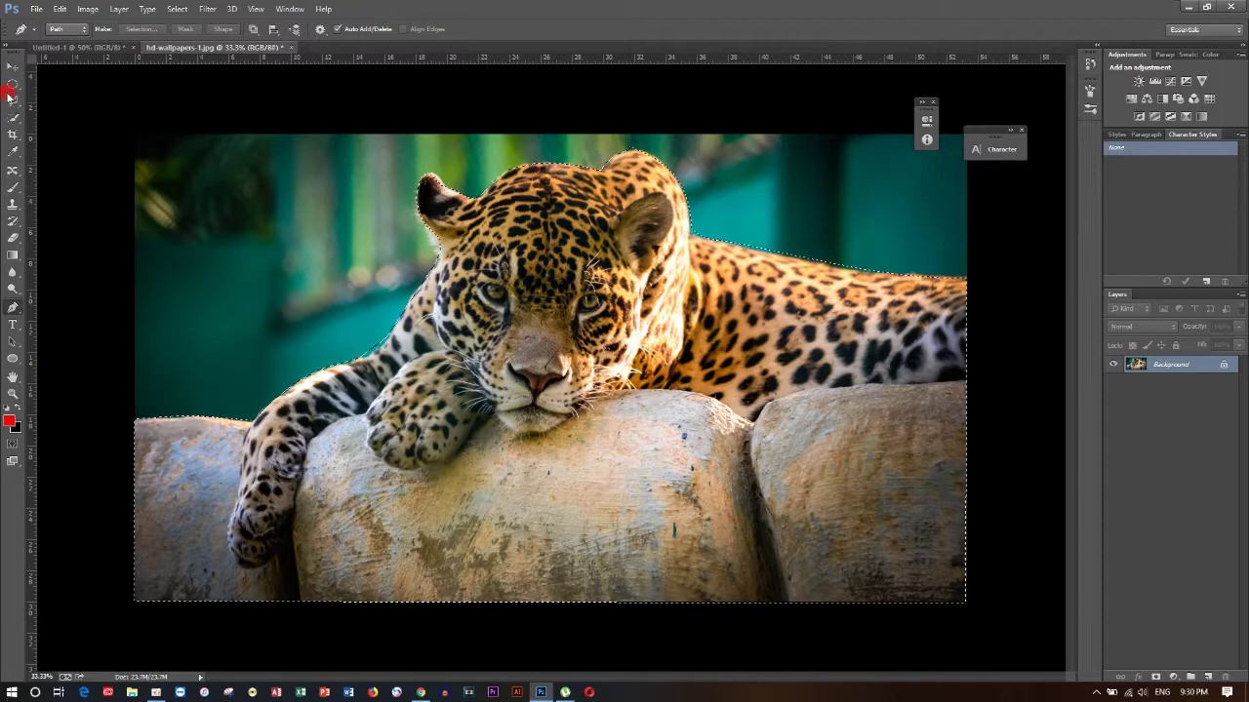
# - Try subtracting from the selection near the jaguar's face with the Quick Selection tool
pyautogui.click(16, 118)
pyautogui.click(67, 116)
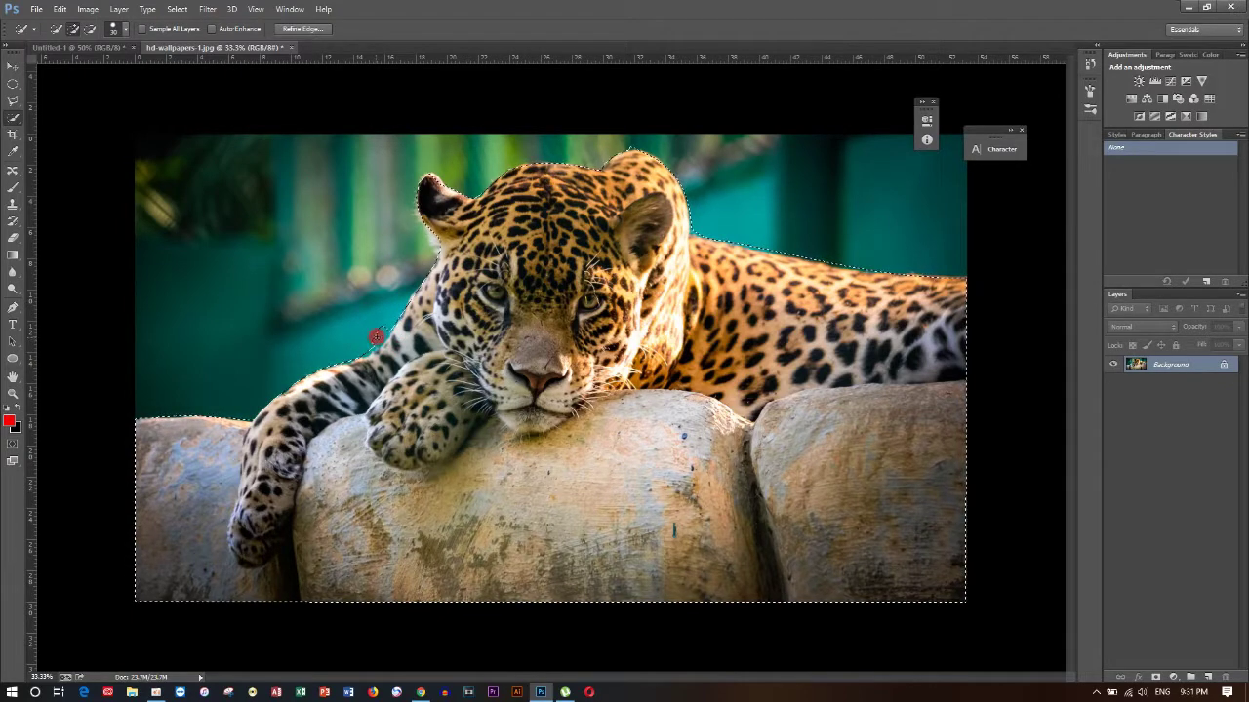
pyautogui.press('alt')
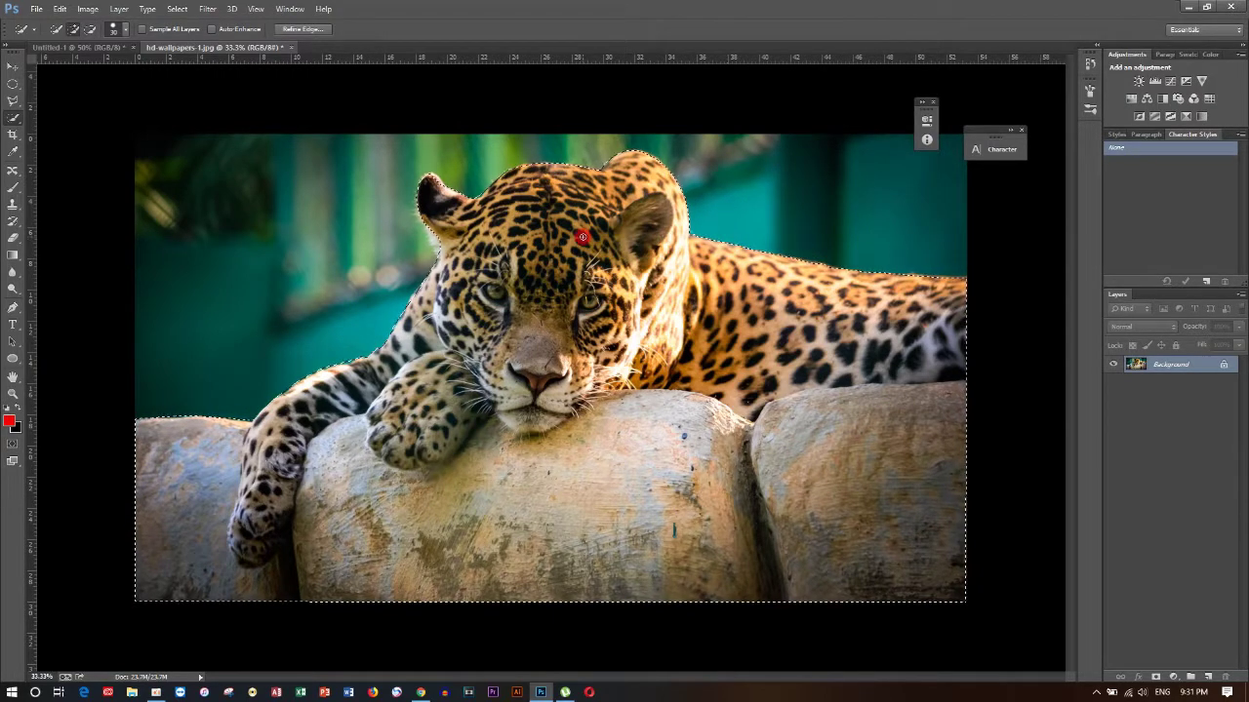
pyautogui.press('alt')
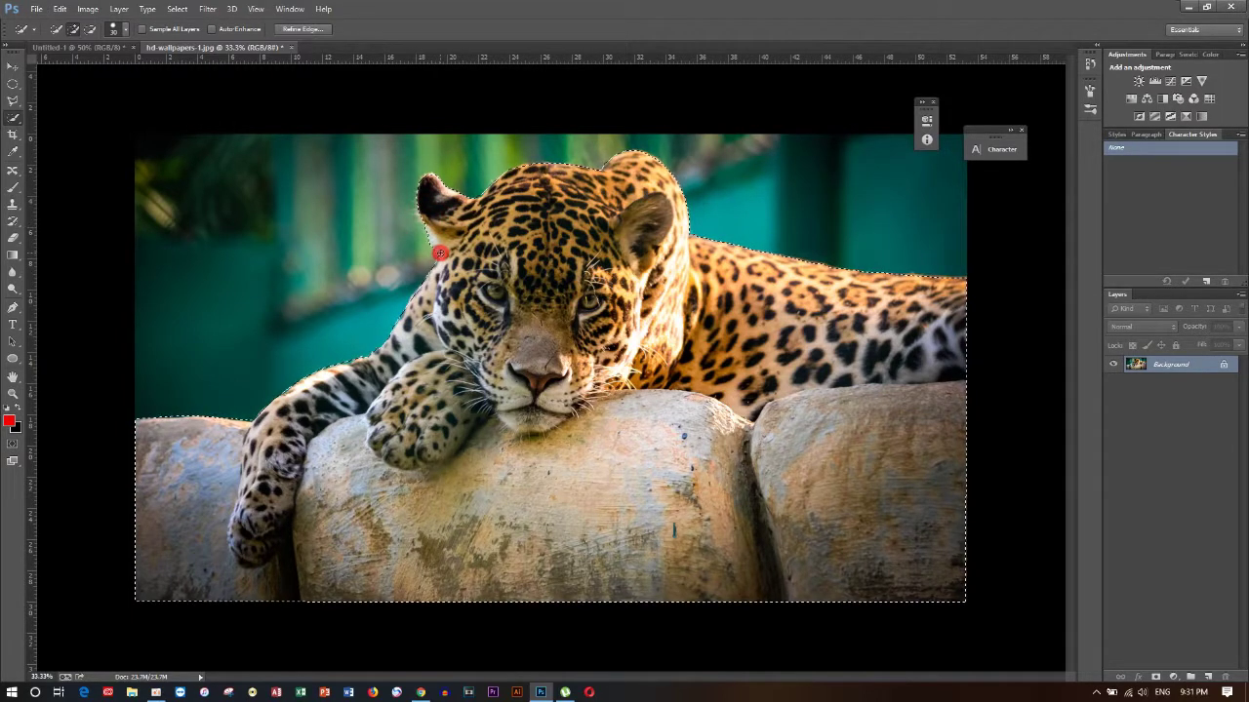
pyautogui.moveTo(440, 253); pyautogui.dragTo(459, 285)
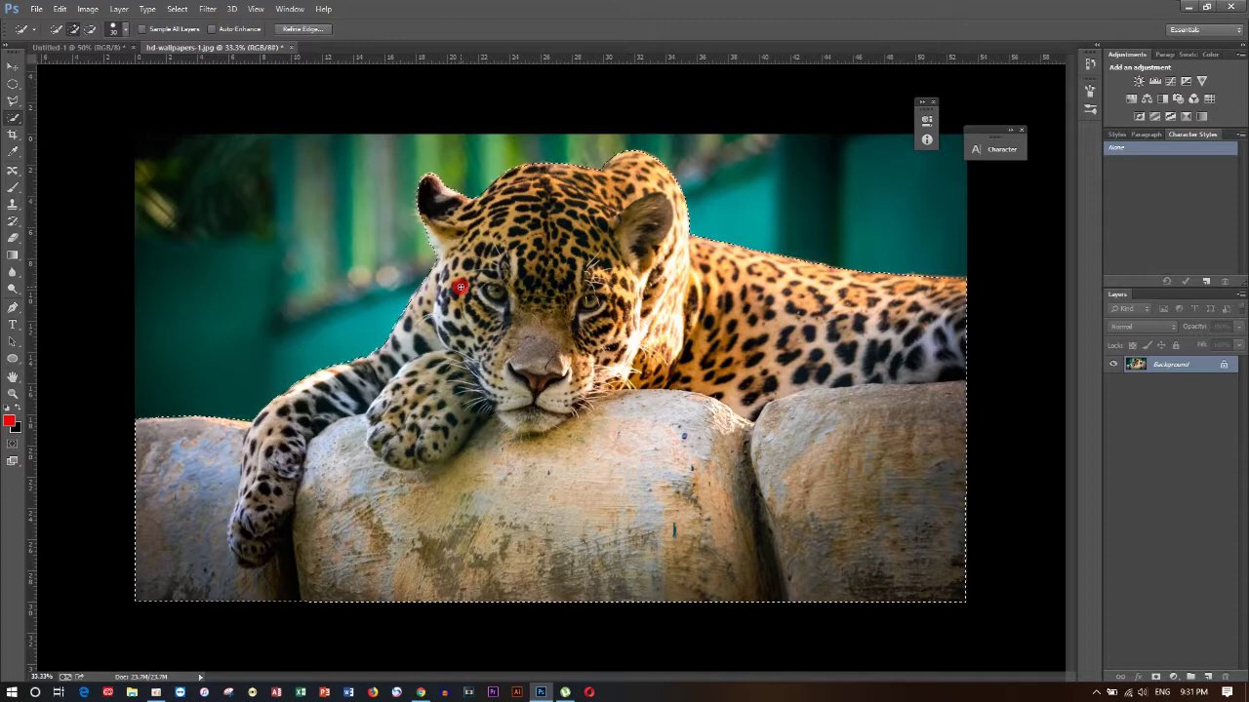
pyautogui.click(13, 64)
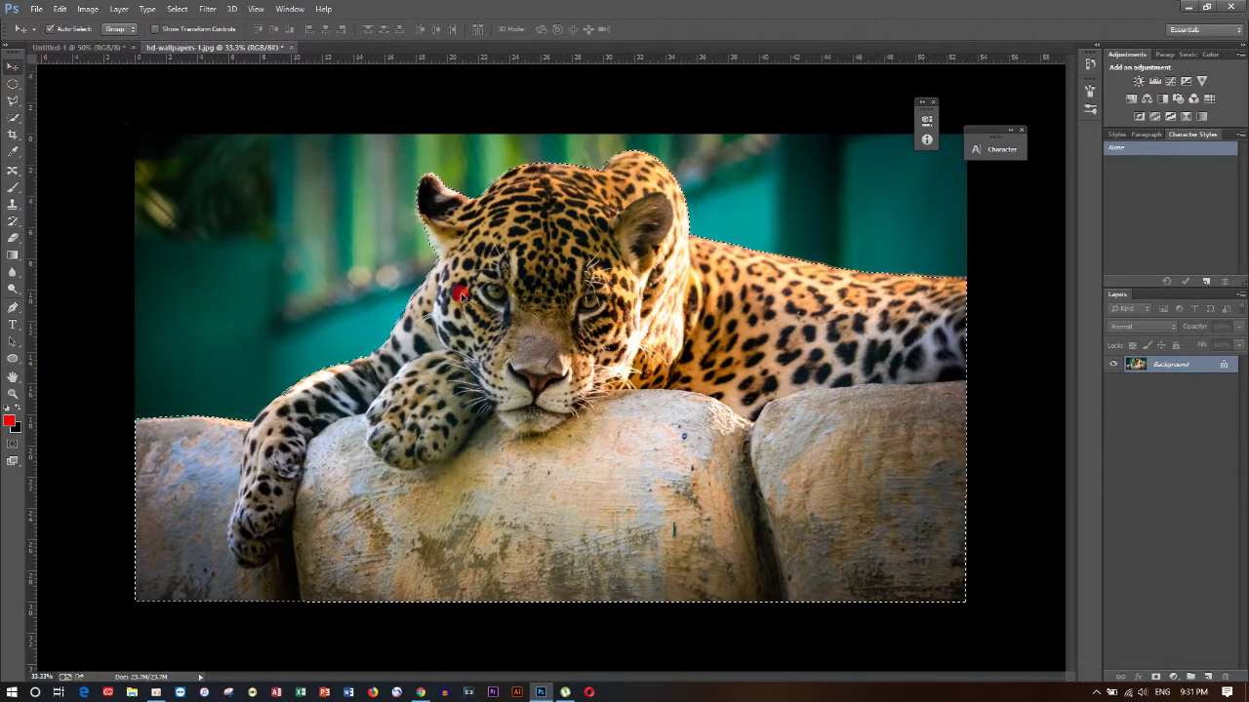
# - Drag the selected jaguar onto the Untitled-1 canvas
pyautogui.moveTo(502, 315); pyautogui.dragTo(298, 188)
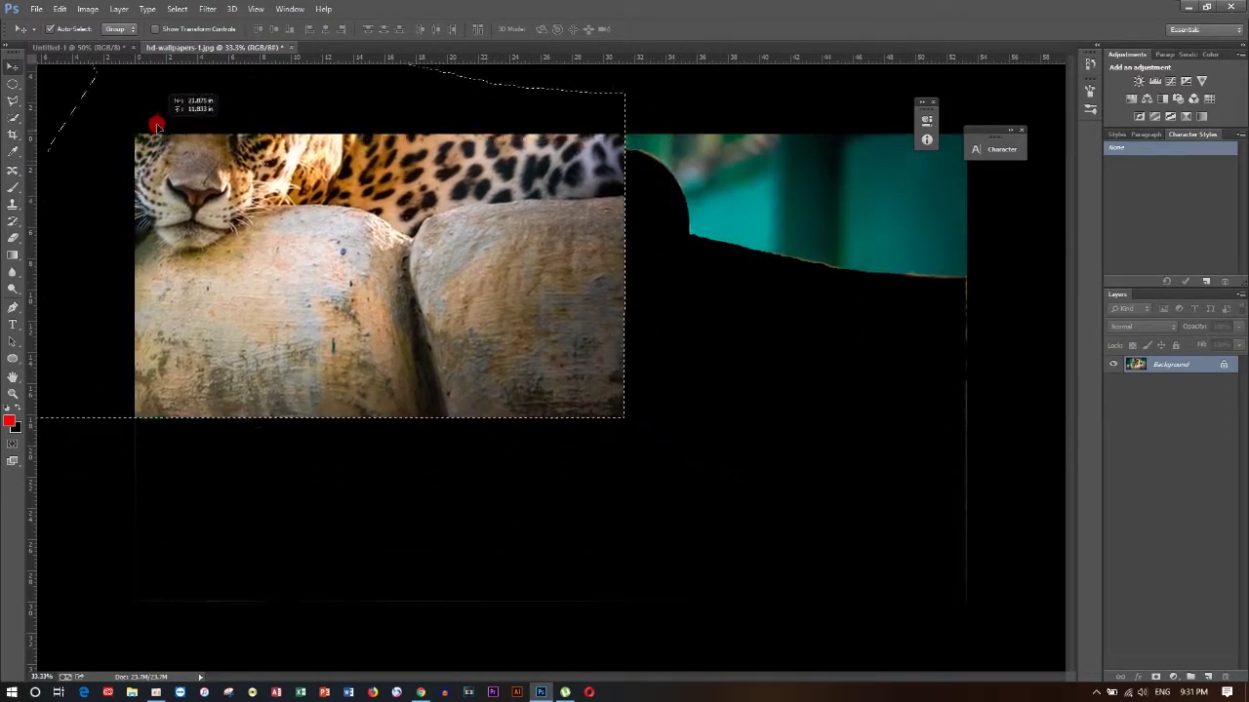
pyautogui.moveTo(298, 189); pyautogui.dragTo(130, 53)
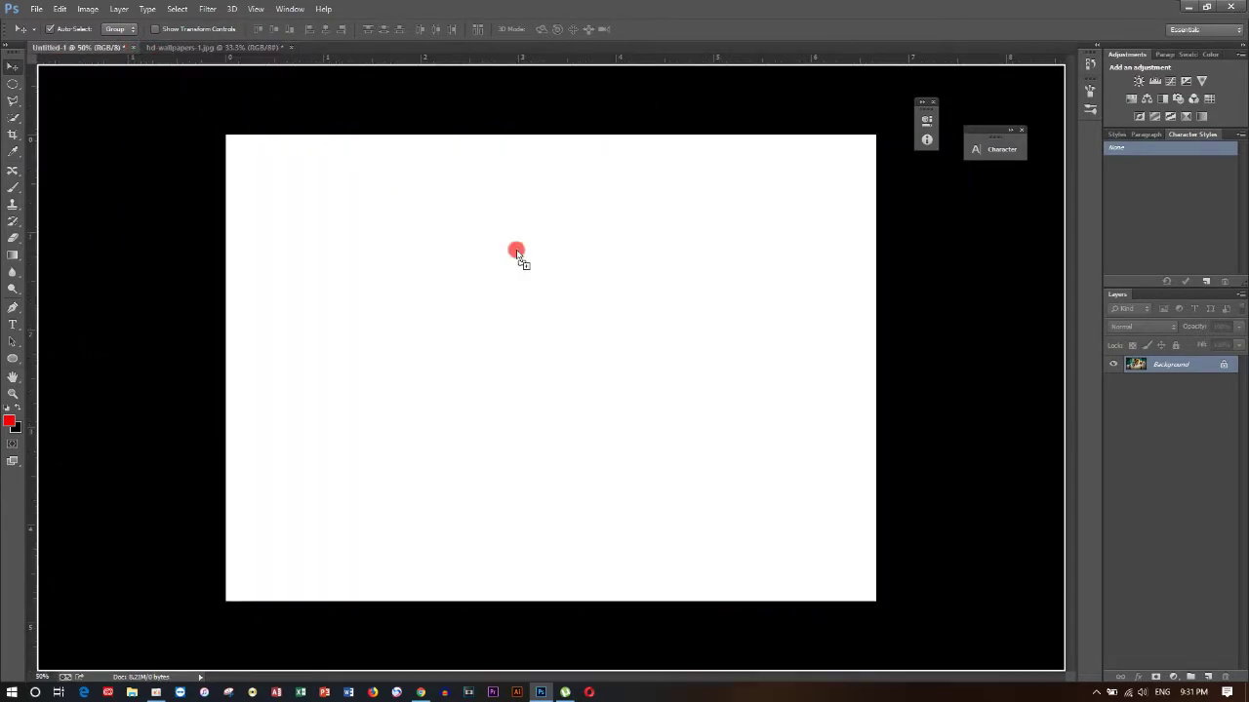
pyautogui.moveTo(130, 53)
pyautogui.mouseDown()
pyautogui.moveTo(641, 290)
pyautogui.moveTo(552, 348)
pyautogui.moveTo(542, 427)
pyautogui.mouseUp()
# - Free-transform the jaguar layer down to about 64%, reposition it, and apply
pyautogui.hotkey('ctrl', 't')
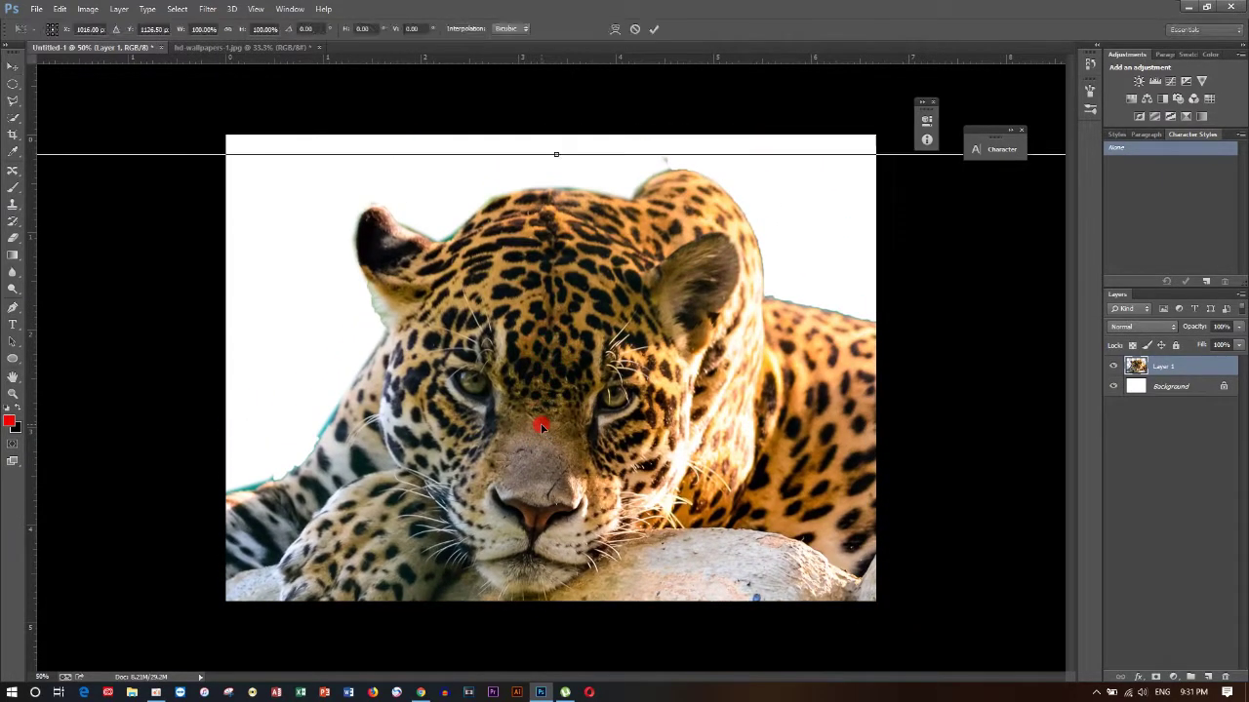
pyautogui.hotkey('ctrl', '-')
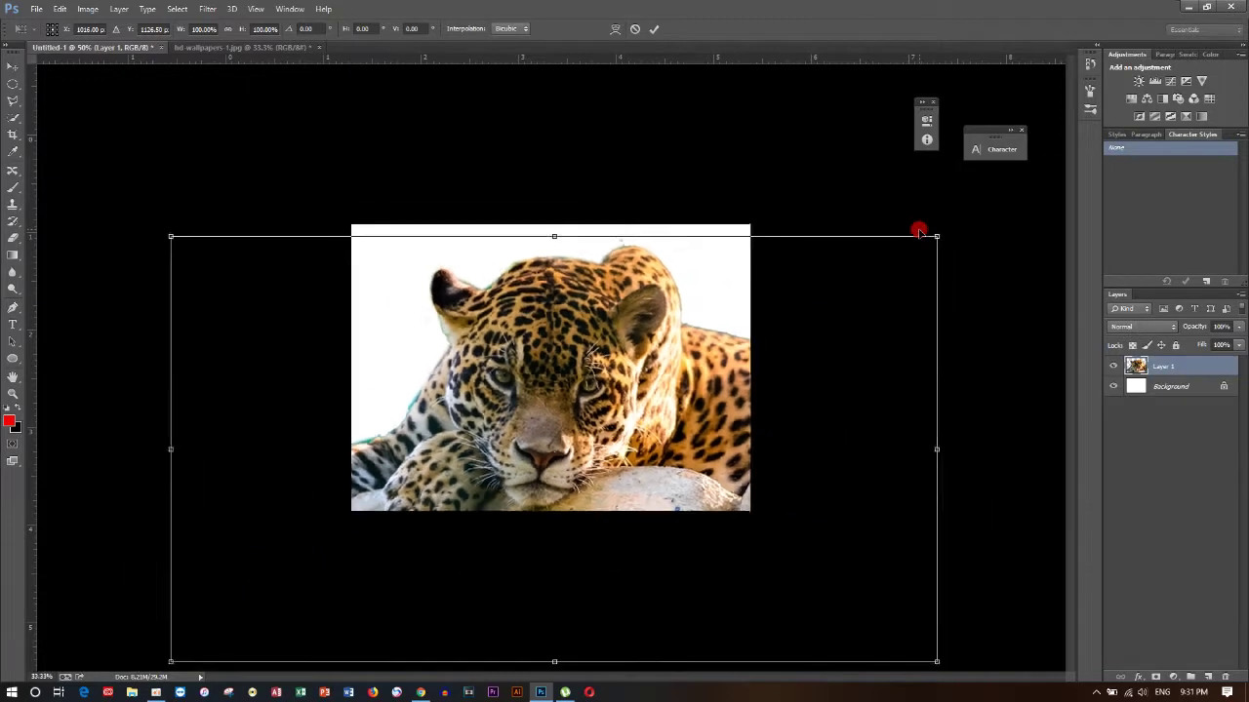
pyautogui.hotkey('ctrl', '-')
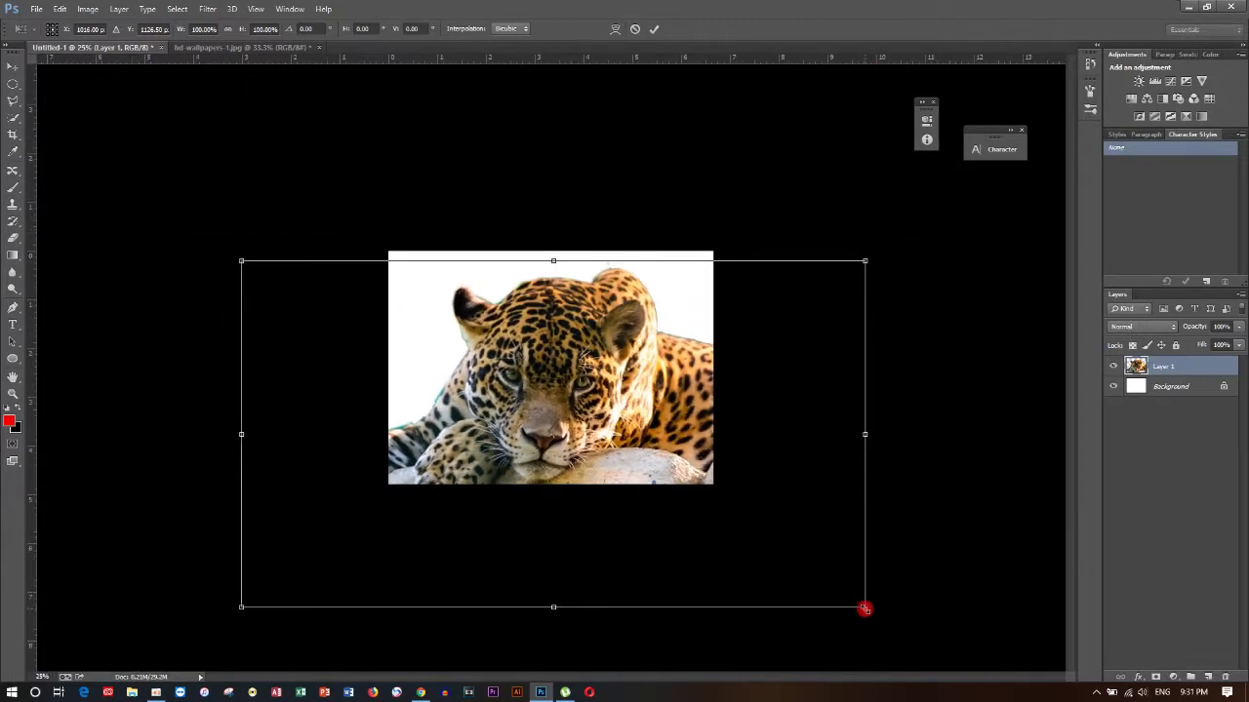
pyautogui.moveTo(864, 609); pyautogui.dragTo(745, 558)
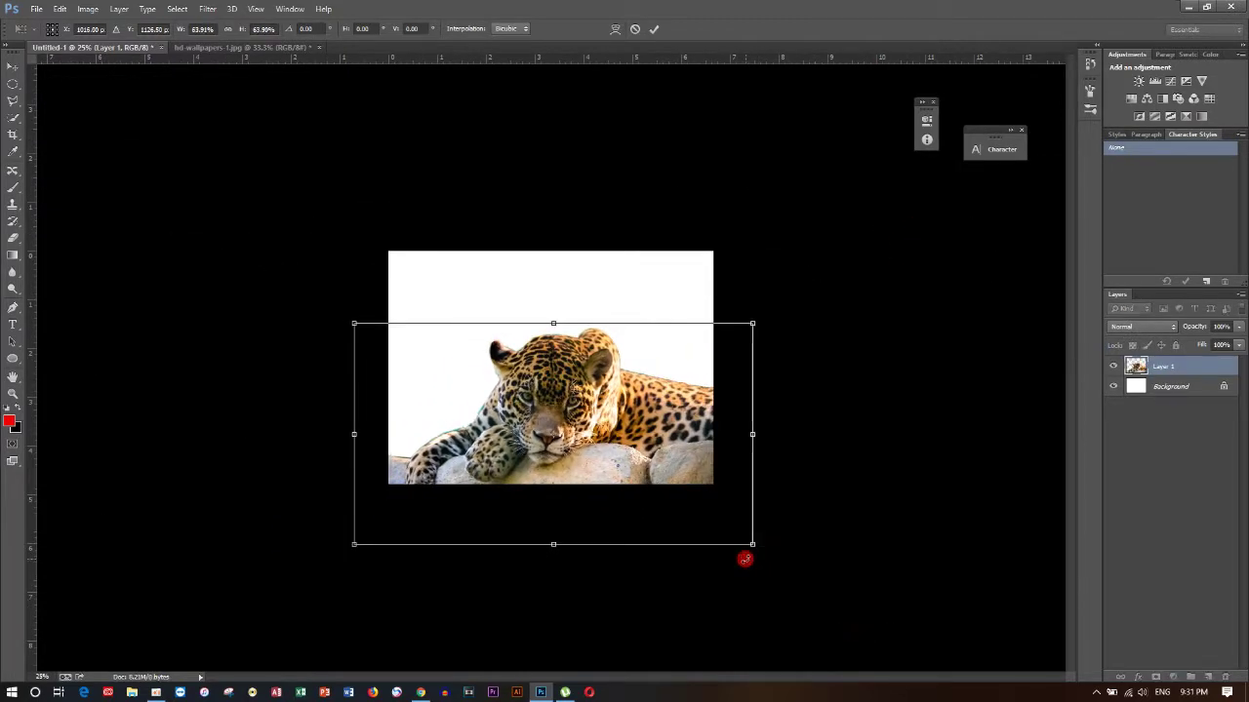
pyautogui.hotkey('ctrl', '+')
pyautogui.hotkey('ctrl', '+')
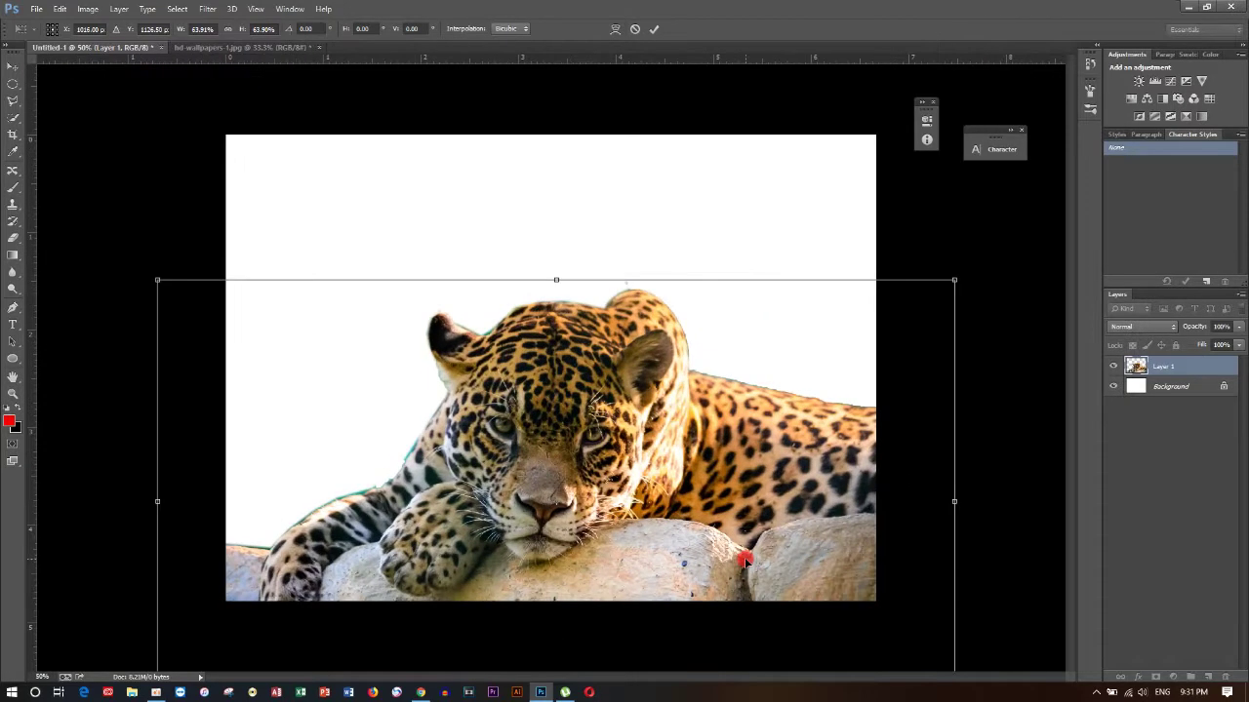
pyautogui.moveTo(731, 495); pyautogui.dragTo(725, 383)
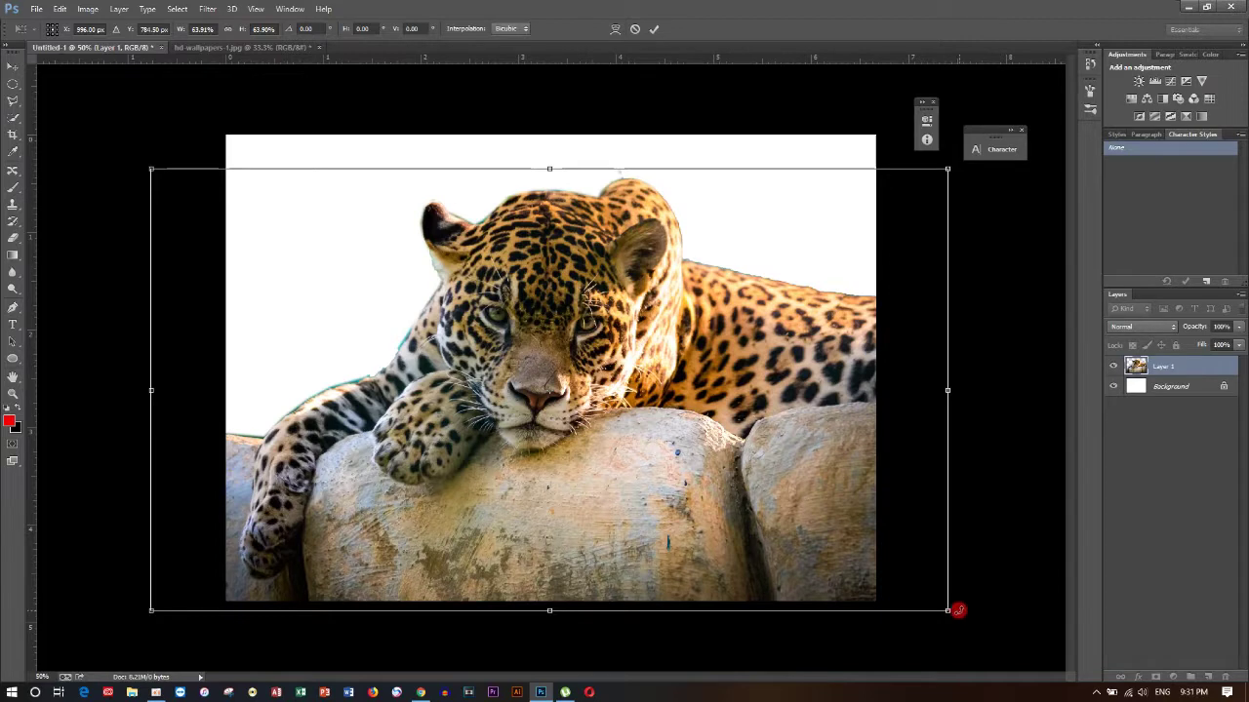
pyautogui.moveTo(951, 612); pyautogui.dragTo(891, 602)
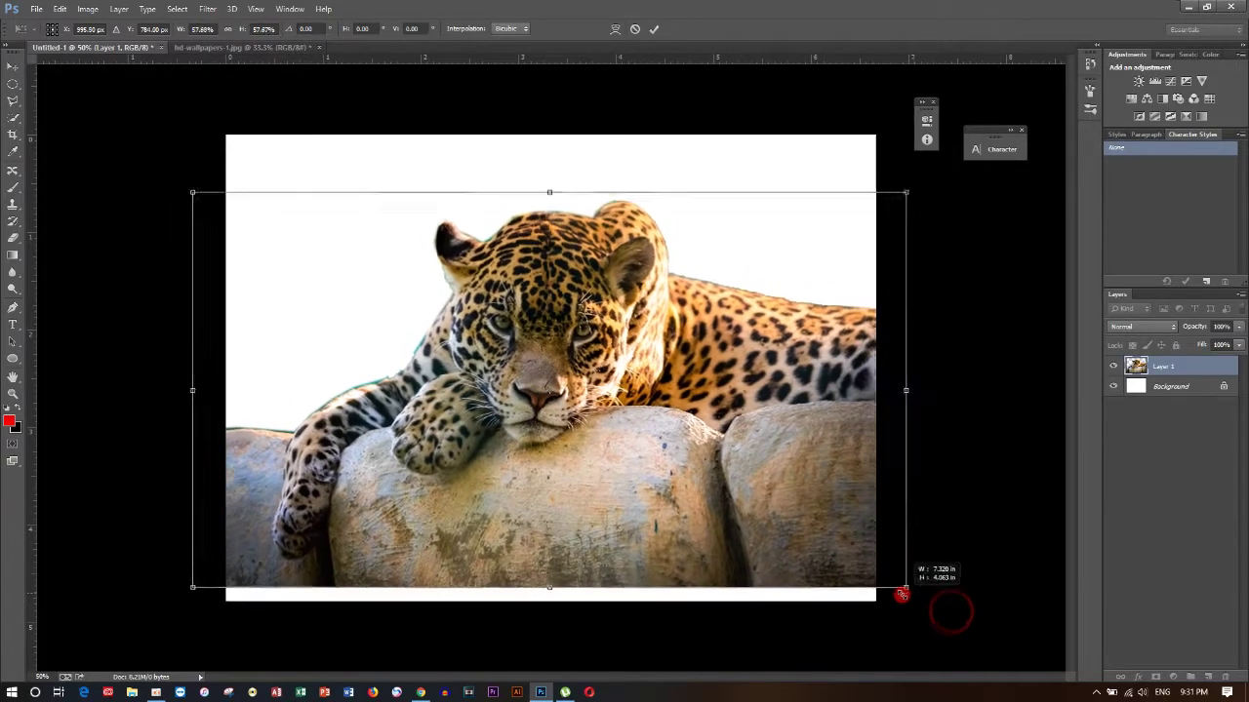
pyautogui.moveTo(855, 564); pyautogui.dragTo(876, 585)
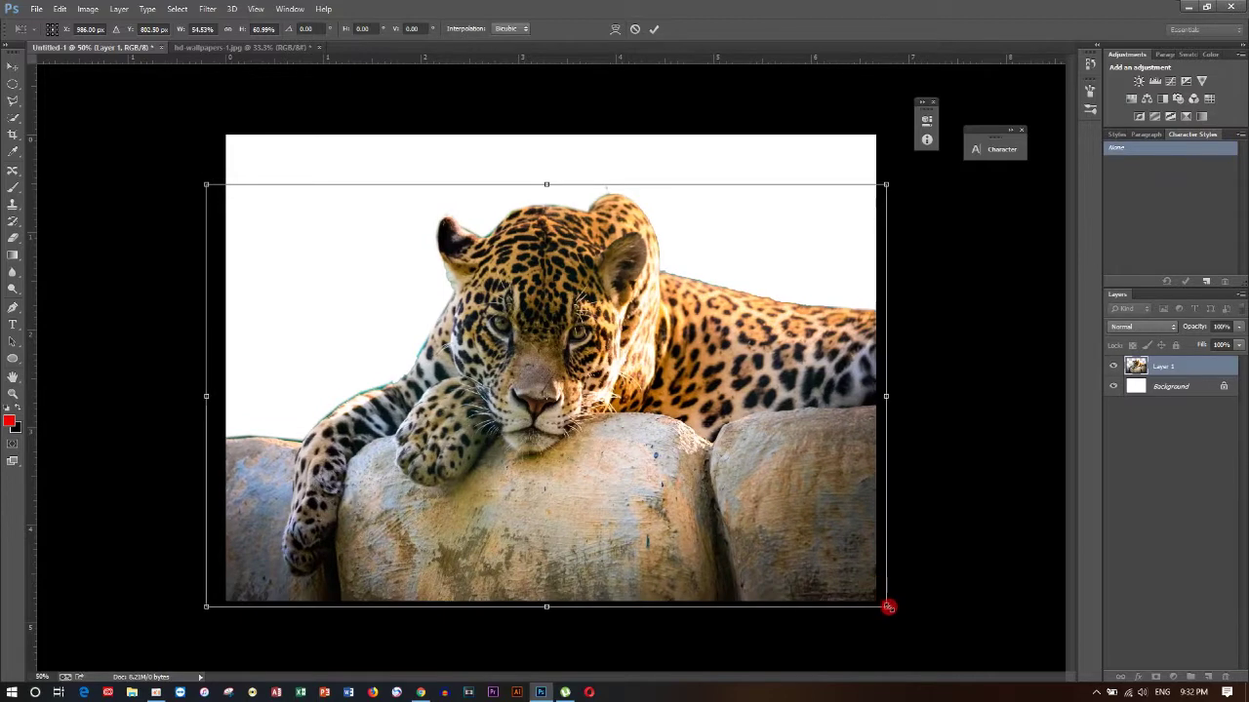
pyautogui.moveTo(886, 606); pyautogui.dragTo(883, 609)
pyautogui.press('Return')
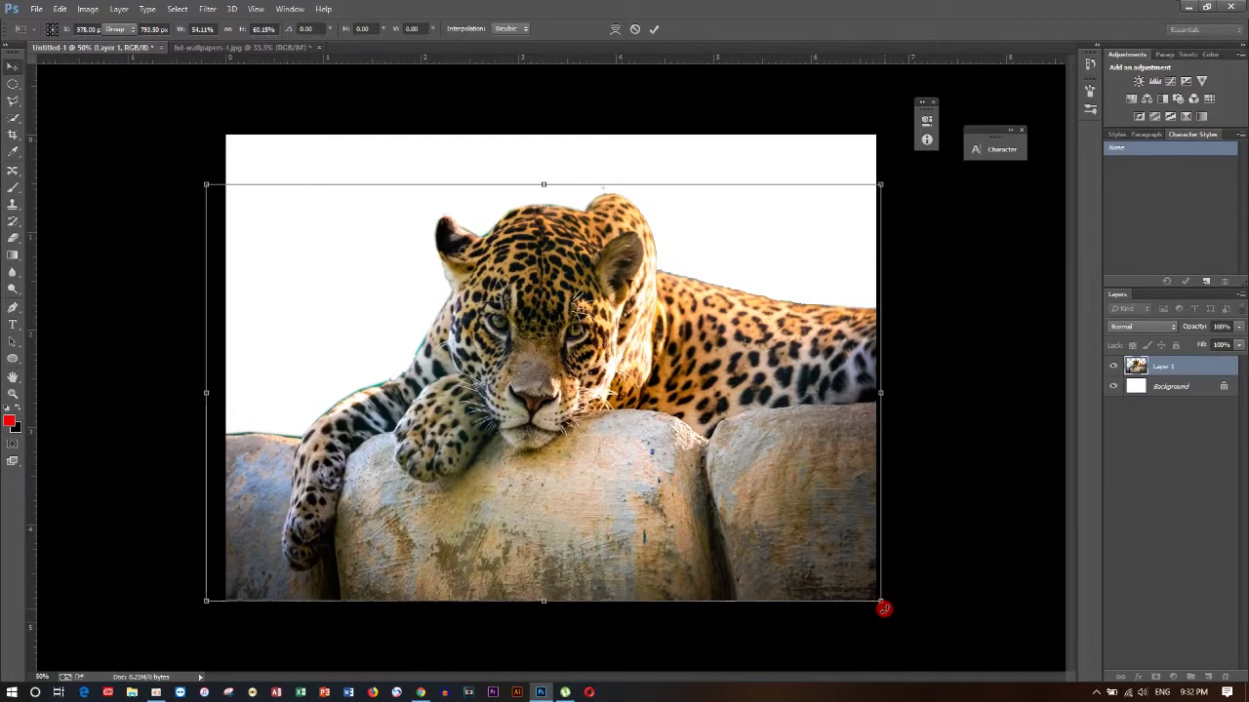
# - Undo that scaling and re-transform the jaguar to about 53% to fill the canvas width
pyautogui.hotkey('ctrl', 'z')
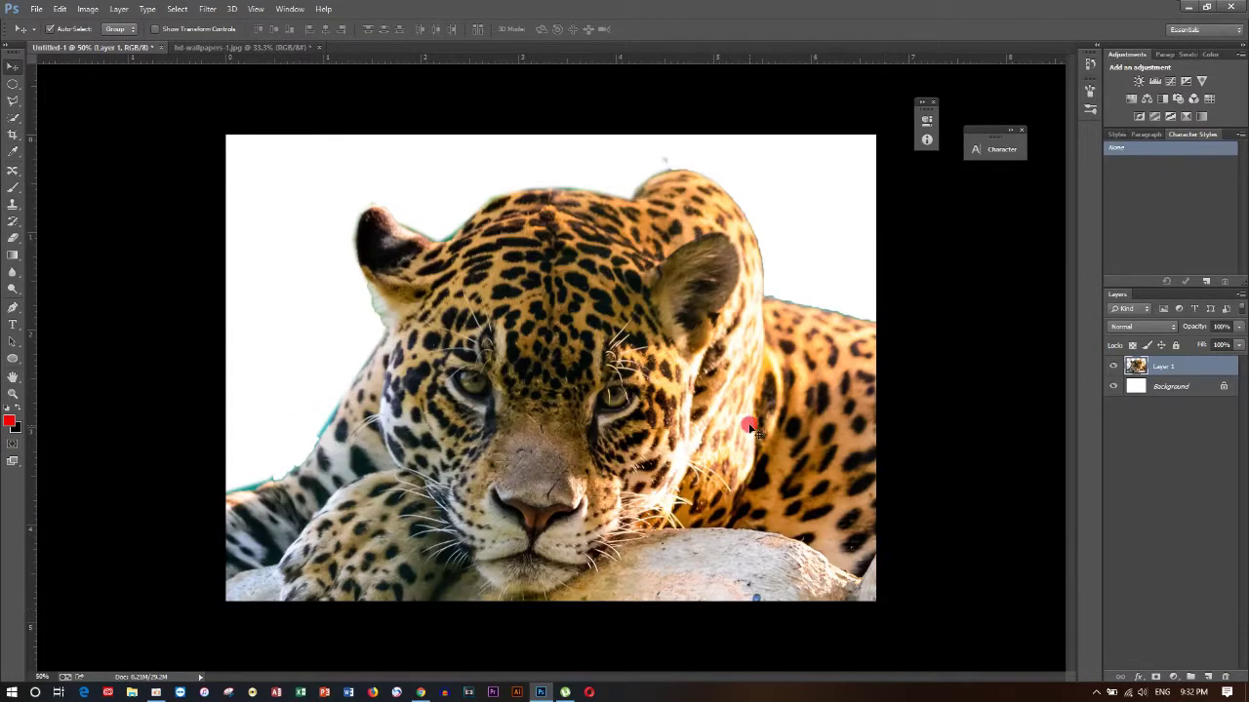
pyautogui.hotkey('ctrl', '-')
pyautogui.hotkey('ctrl', '-')
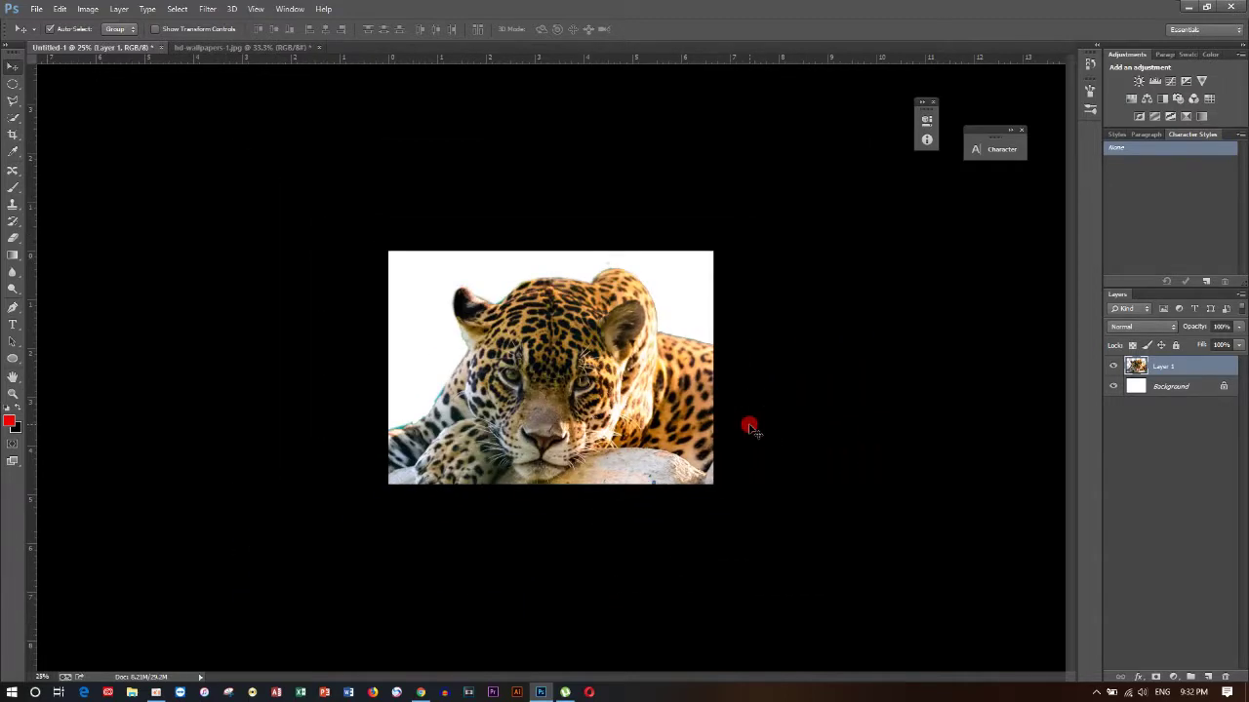
pyautogui.hotkey('ctrl', 't')
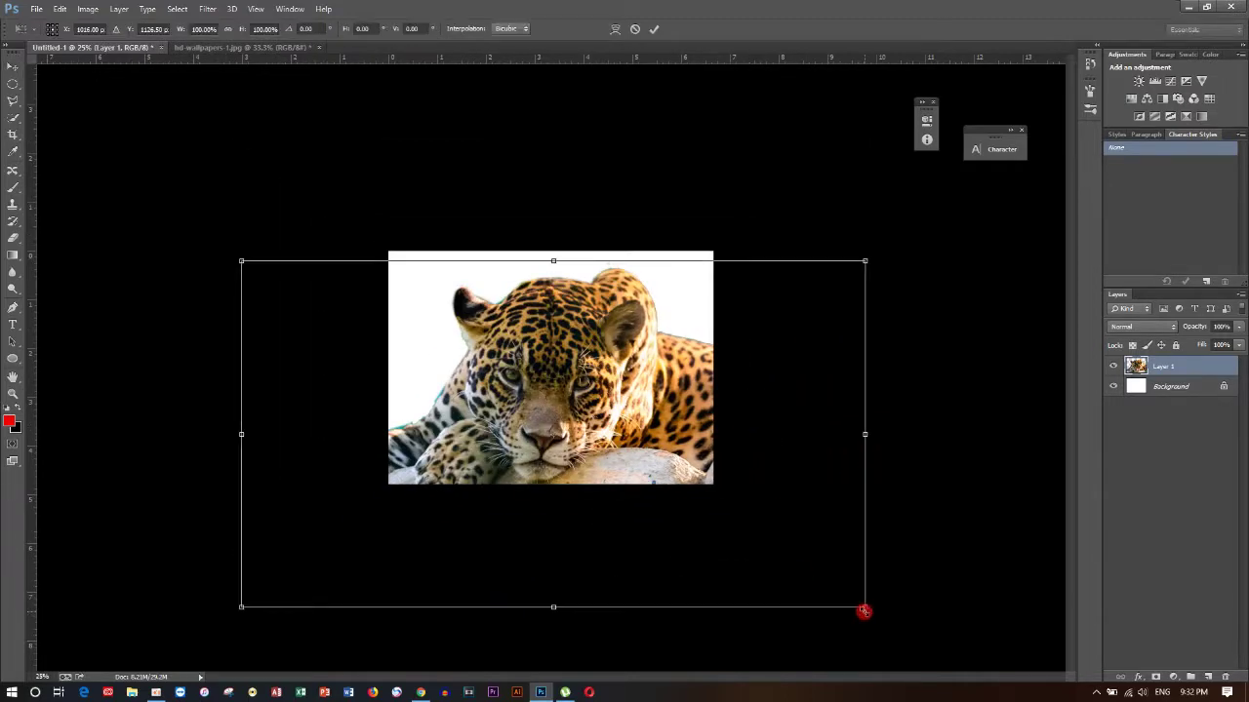
pyautogui.moveTo(865, 609); pyautogui.dragTo(664, 535)
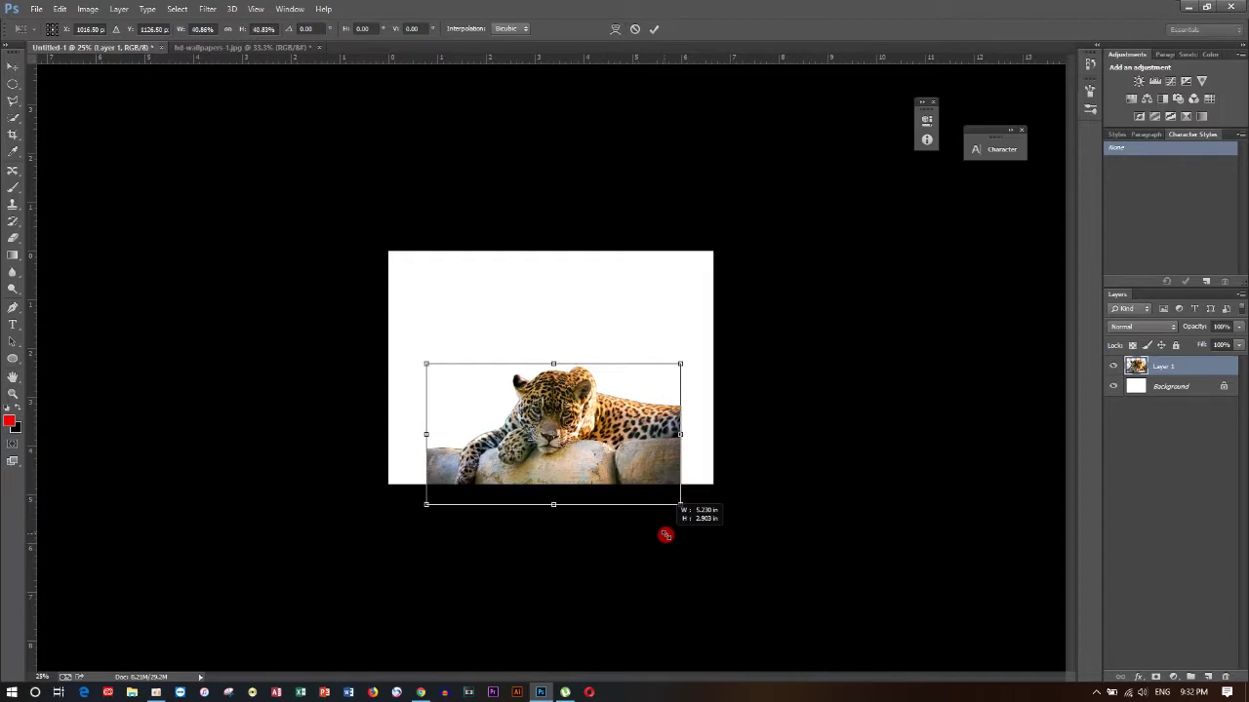
pyautogui.hotkey('ctrl', '+')
pyautogui.hotkey('ctrl', '+')
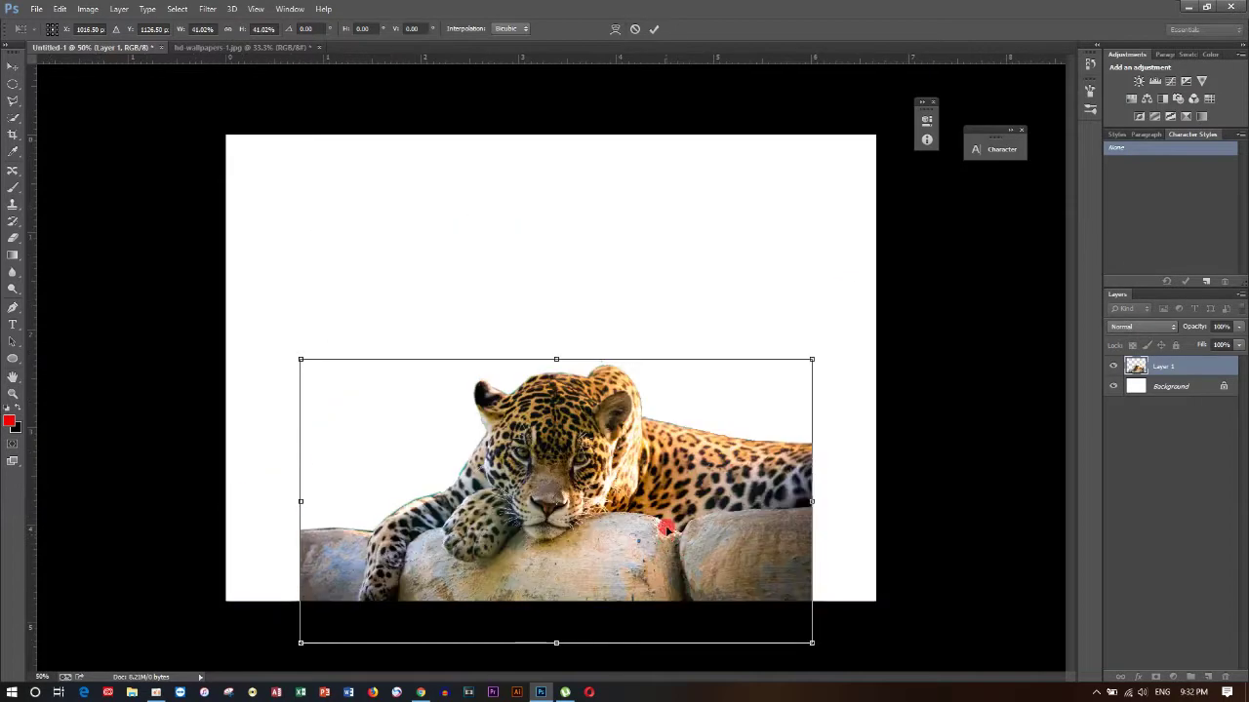
pyautogui.moveTo(671, 475); pyautogui.dragTo(666, 406)
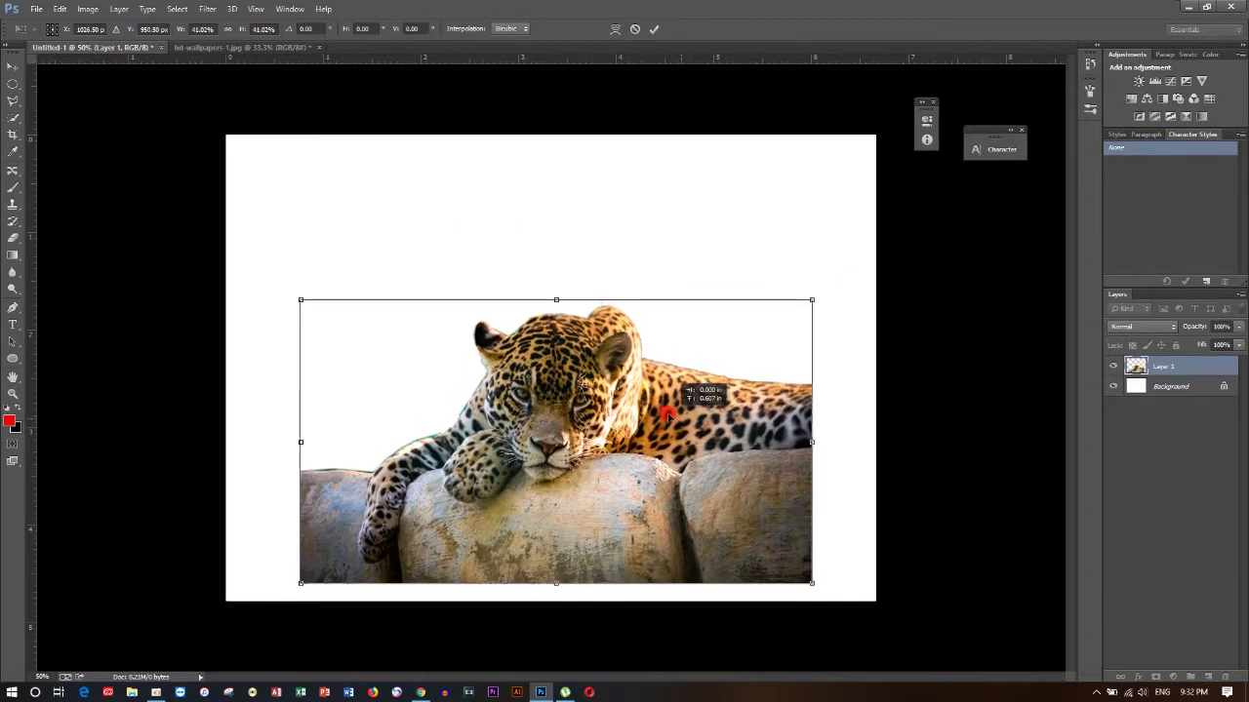
pyautogui.moveTo(806, 580); pyautogui.dragTo(869, 606)
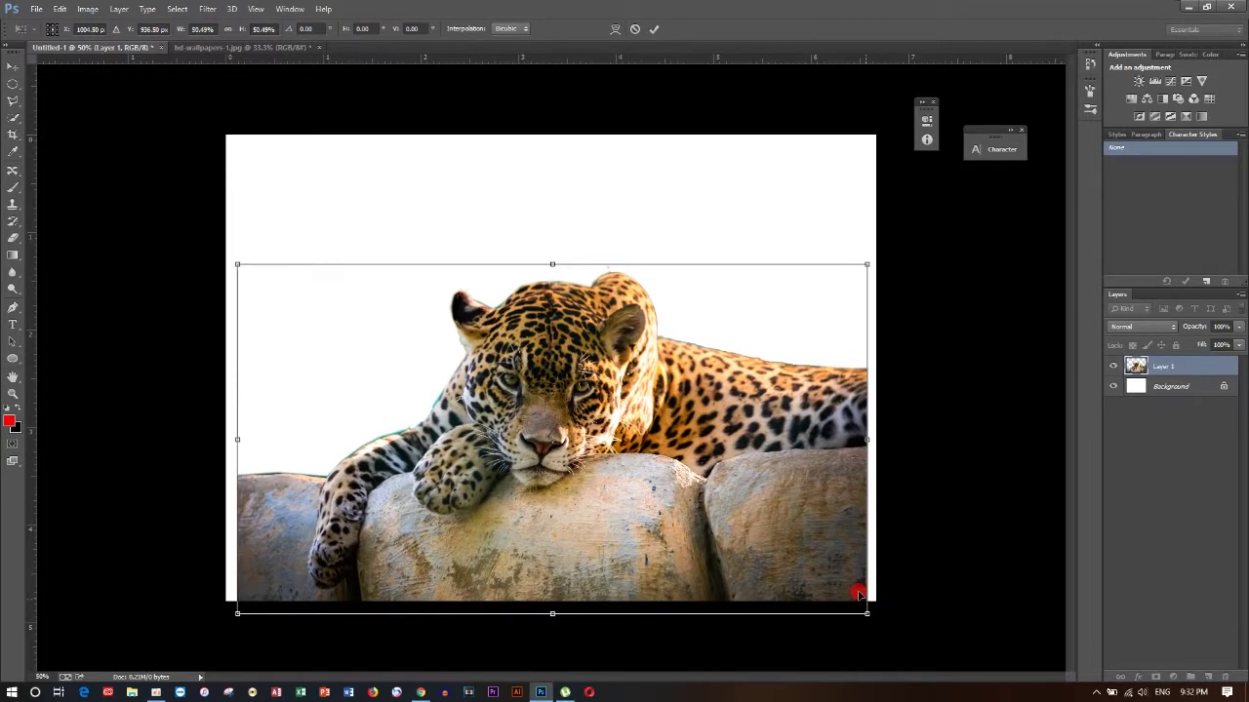
pyautogui.moveTo(830, 571); pyautogui.dragTo(820, 566)
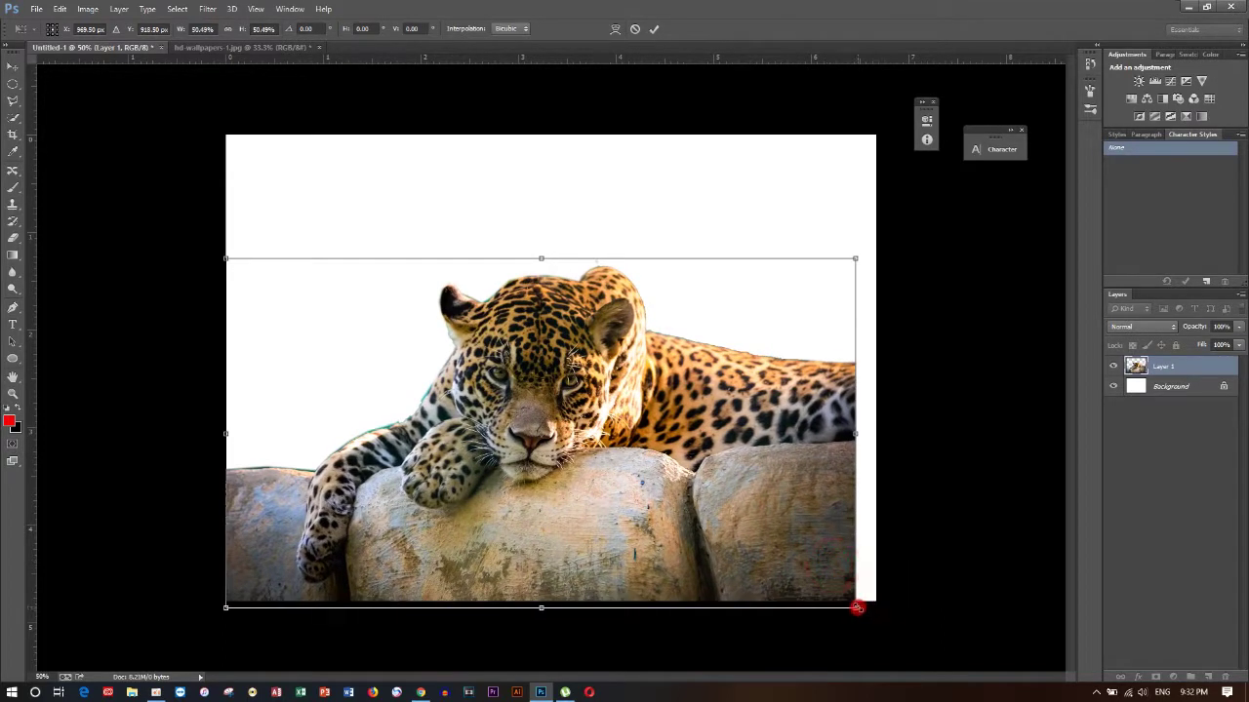
pyautogui.moveTo(857, 606); pyautogui.dragTo(861, 610)
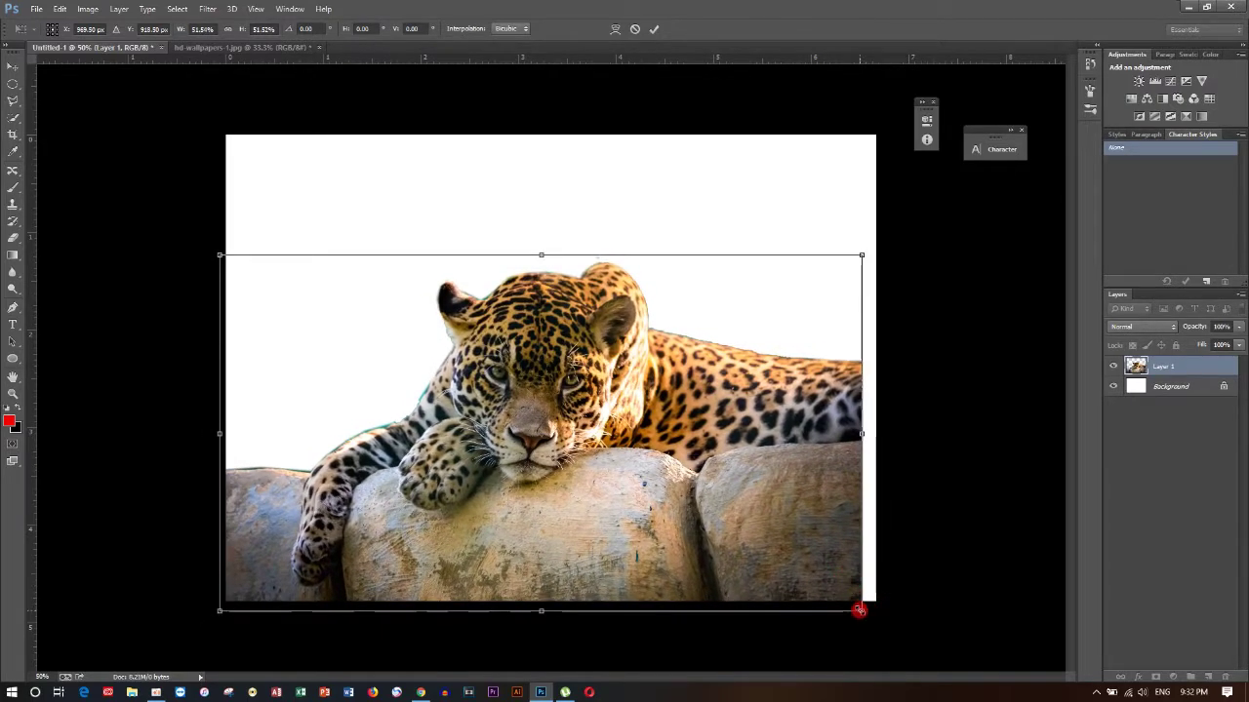
pyautogui.moveTo(860, 611); pyautogui.dragTo(872, 617)
pyautogui.click(807, 539)
# - Apply the jaguar scaling, align it to the canvas edge, and fill the Background layer red
pyautogui.click(932, 525)
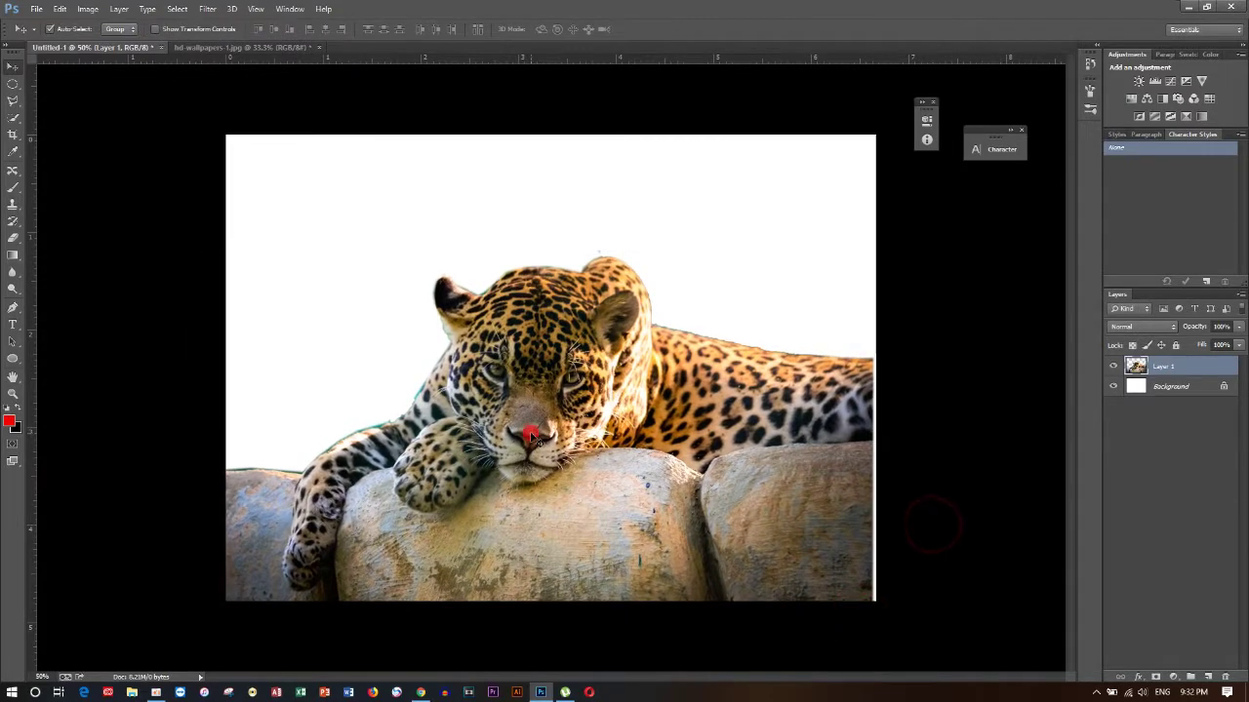
pyautogui.moveTo(531, 436); pyautogui.dragTo(533, 436)
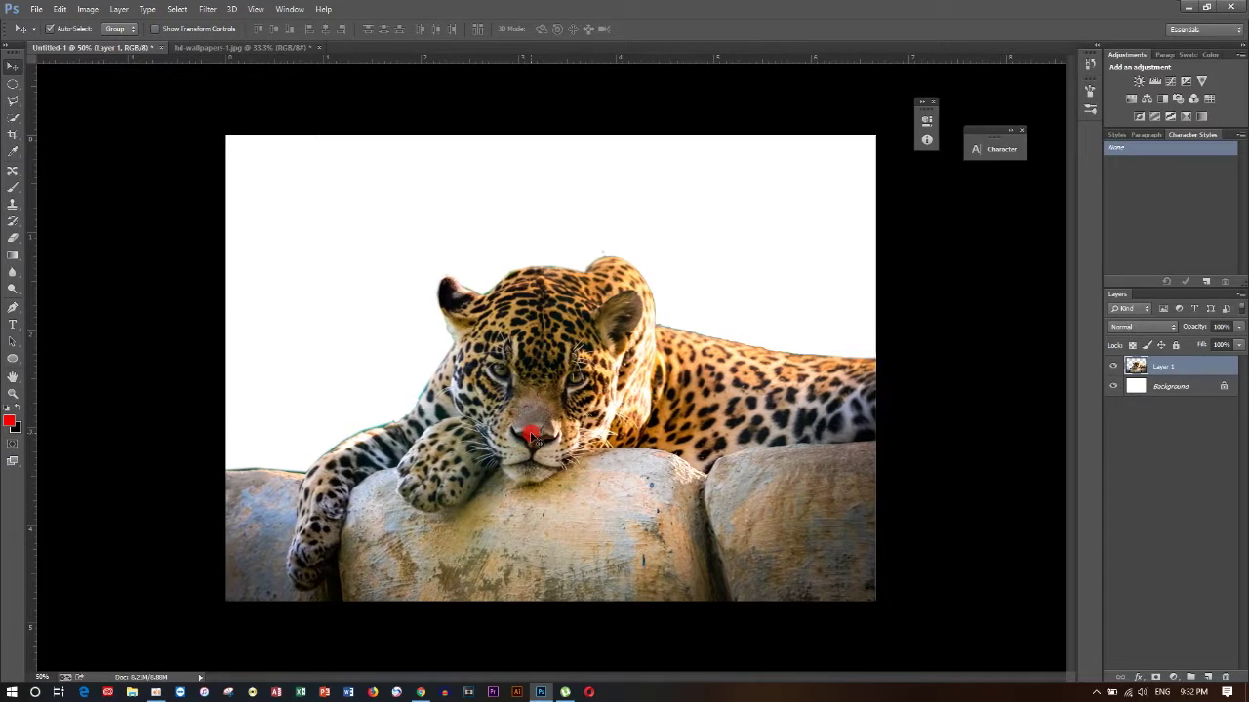
pyautogui.click(1171, 387)
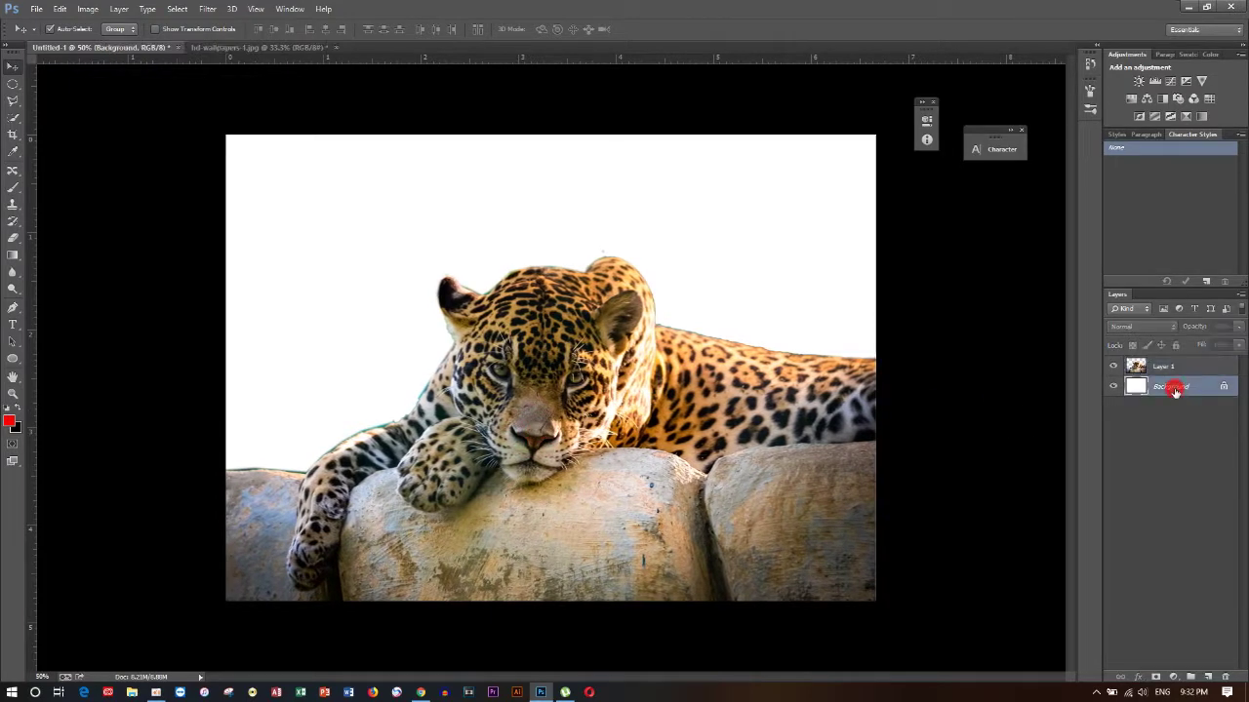
pyautogui.hotkey('alt', 'BackSpace')
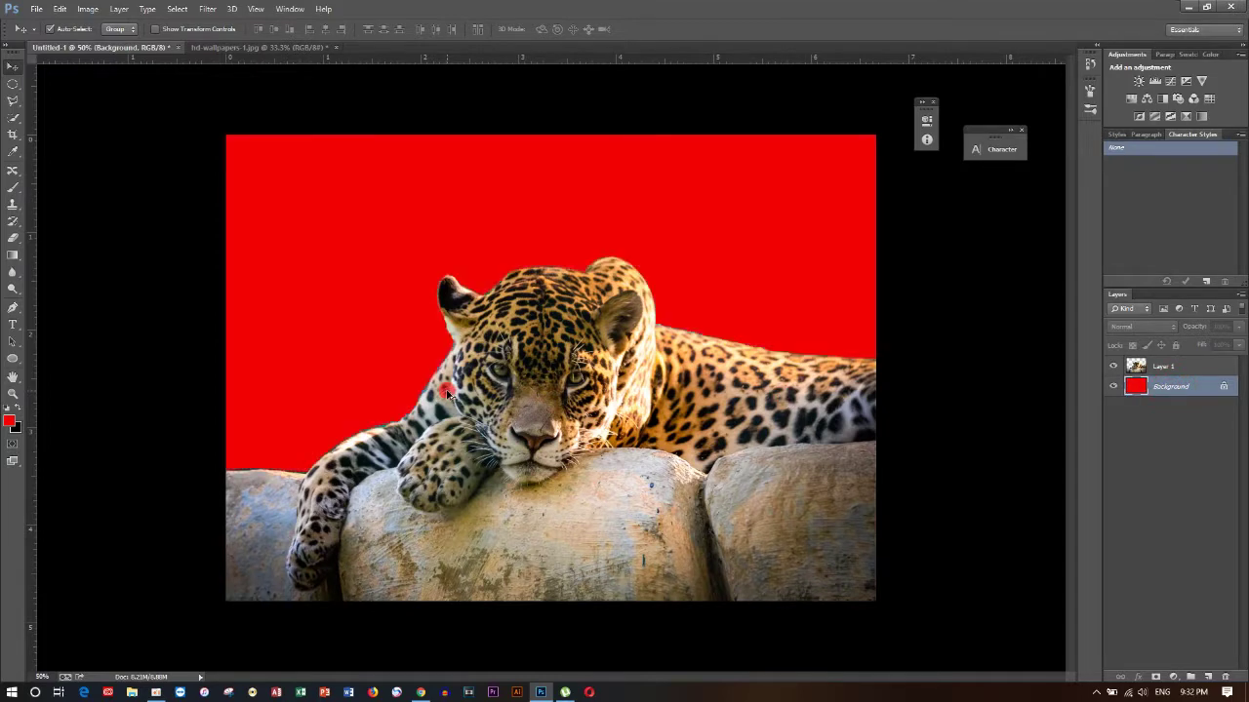
# - Set the foreground colour to black (000000) and fill the Background layer with it
pyautogui.click(10, 422)
pyautogui.moveTo(857, 326); pyautogui.dragTo(858, 315)
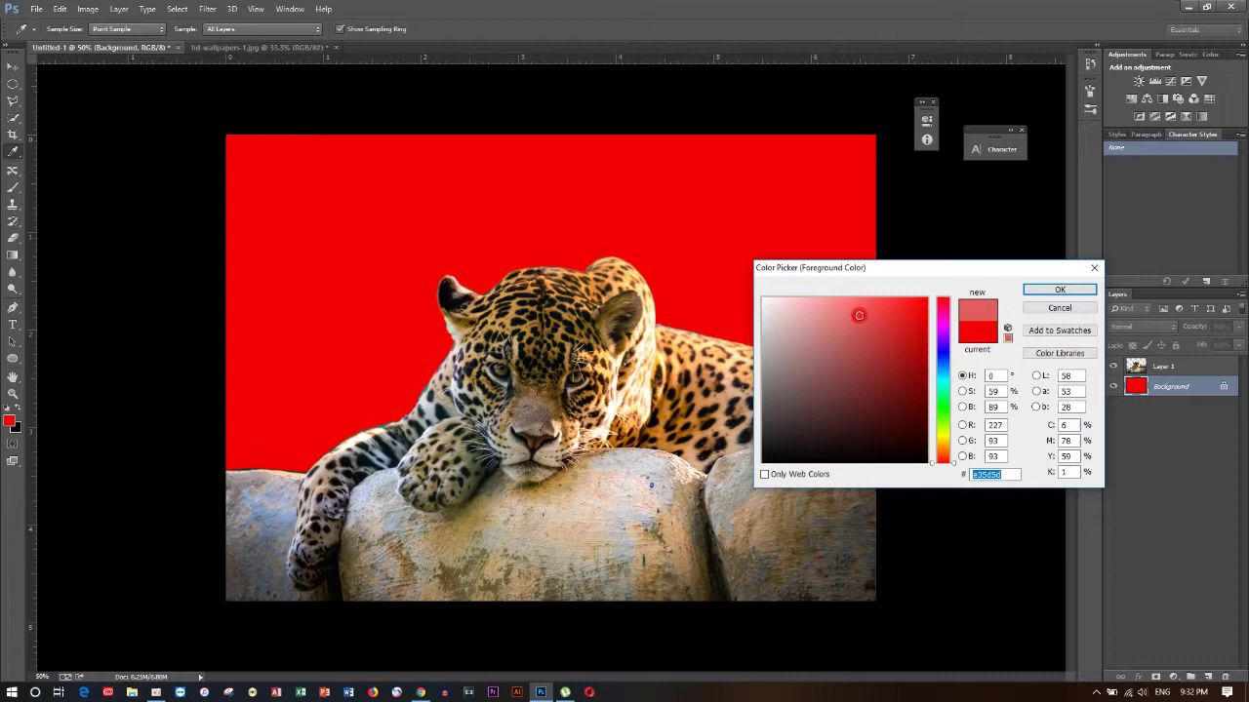
pyautogui.click(900, 391)
pyautogui.moveTo(898, 432); pyautogui.dragTo(929, 465)
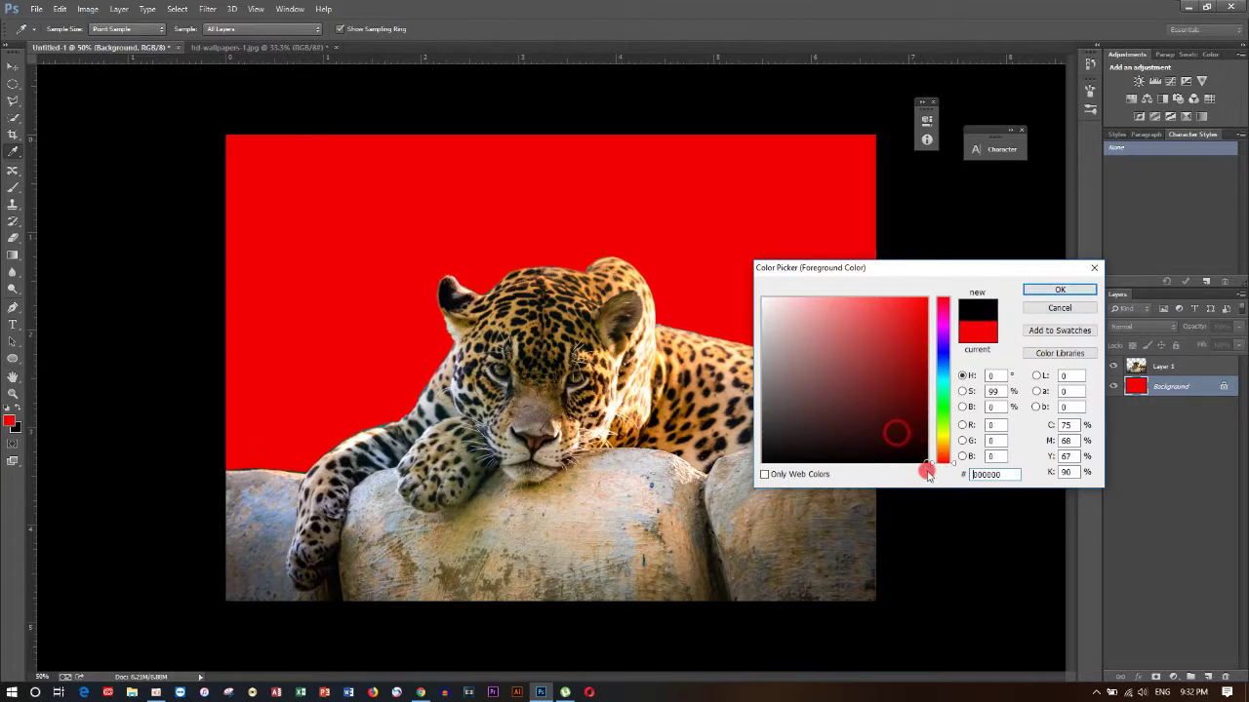
pyautogui.click(1059, 290)
pyautogui.press('v')
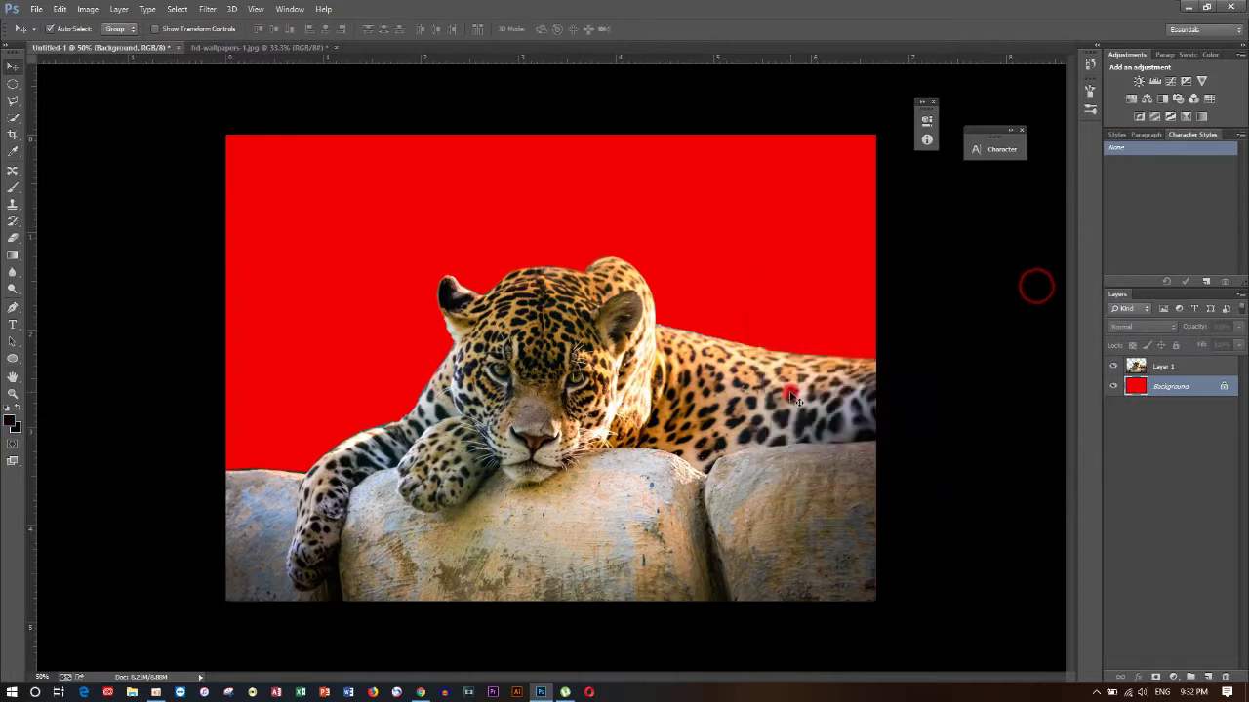
pyautogui.hotkey('alt', 'BackSpace')
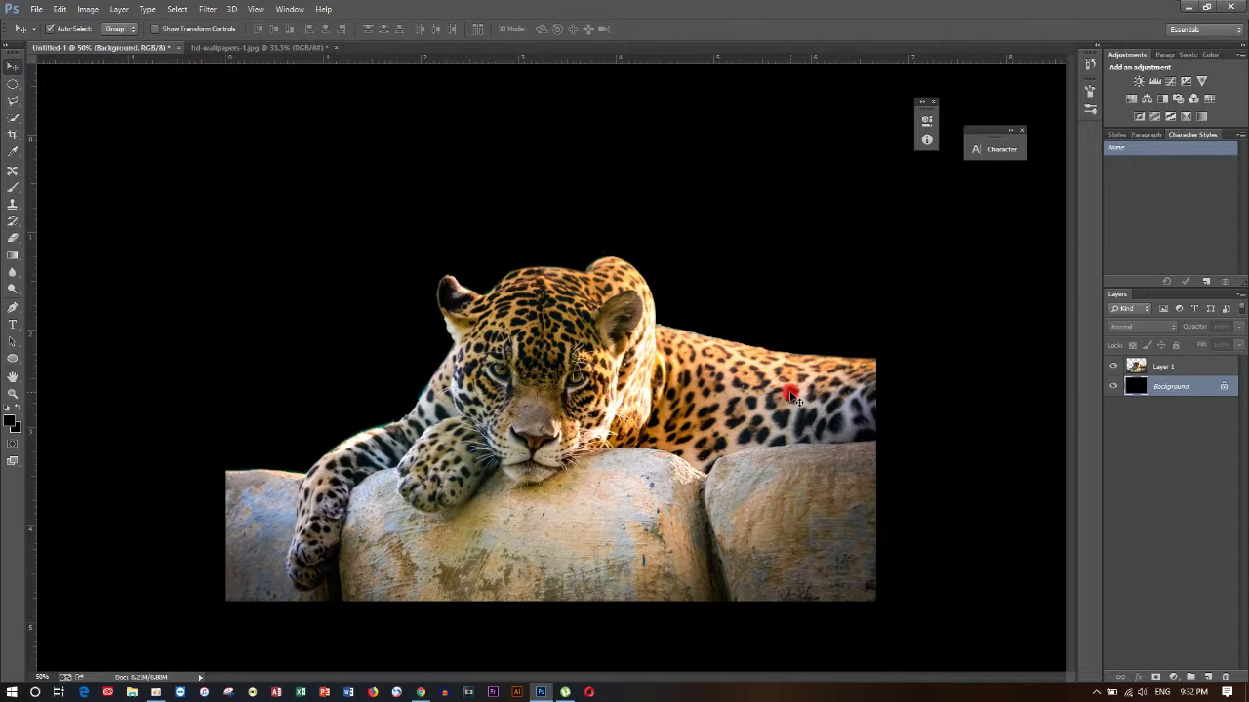
pyautogui.click(12, 310)
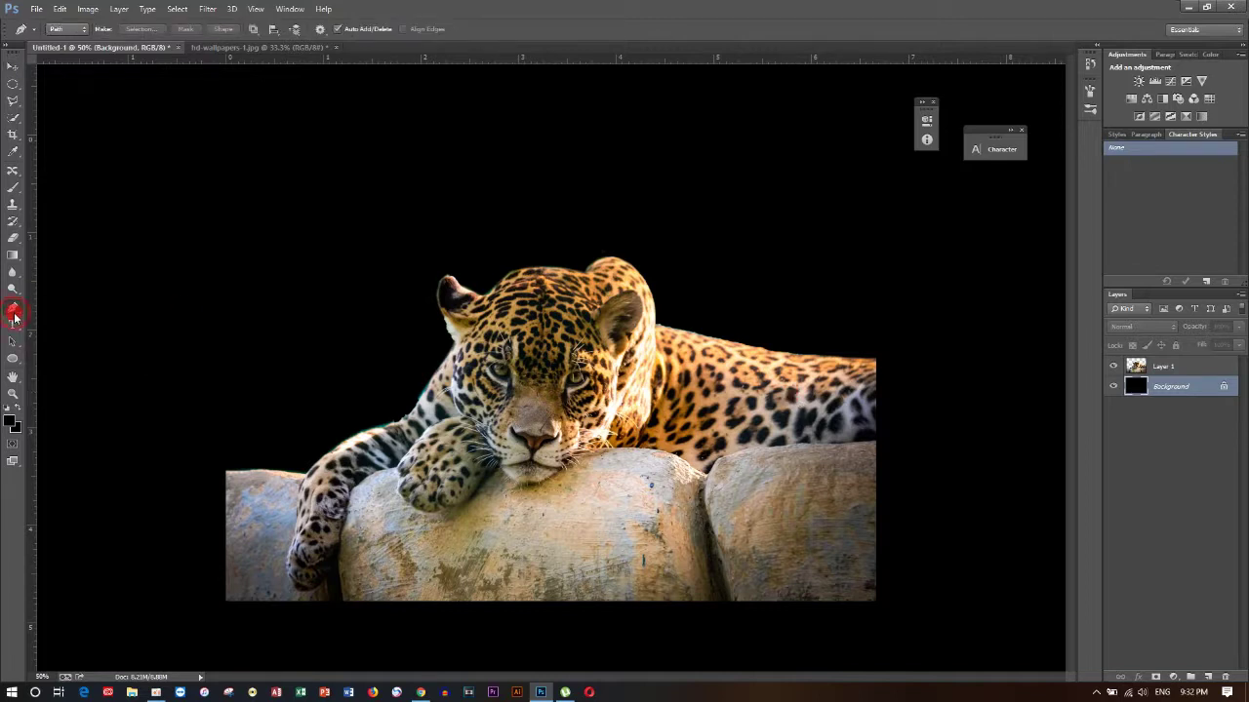
# - On the hd-wallpapers-1.jpg photo, merge the layers and clear the selection
pyautogui.rightClick(13, 314)
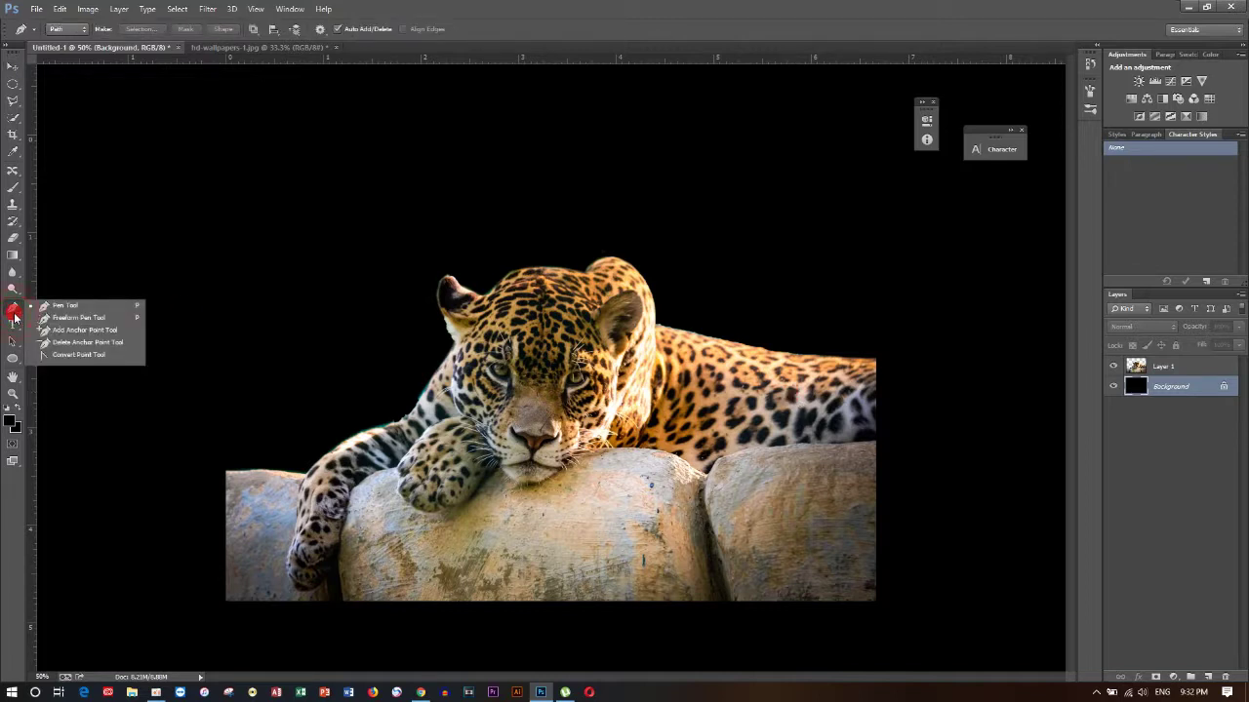
pyautogui.click(269, 46)
pyautogui.hotkey('ctrl', 'e')
pyautogui.hotkey('ctrl', 'd')
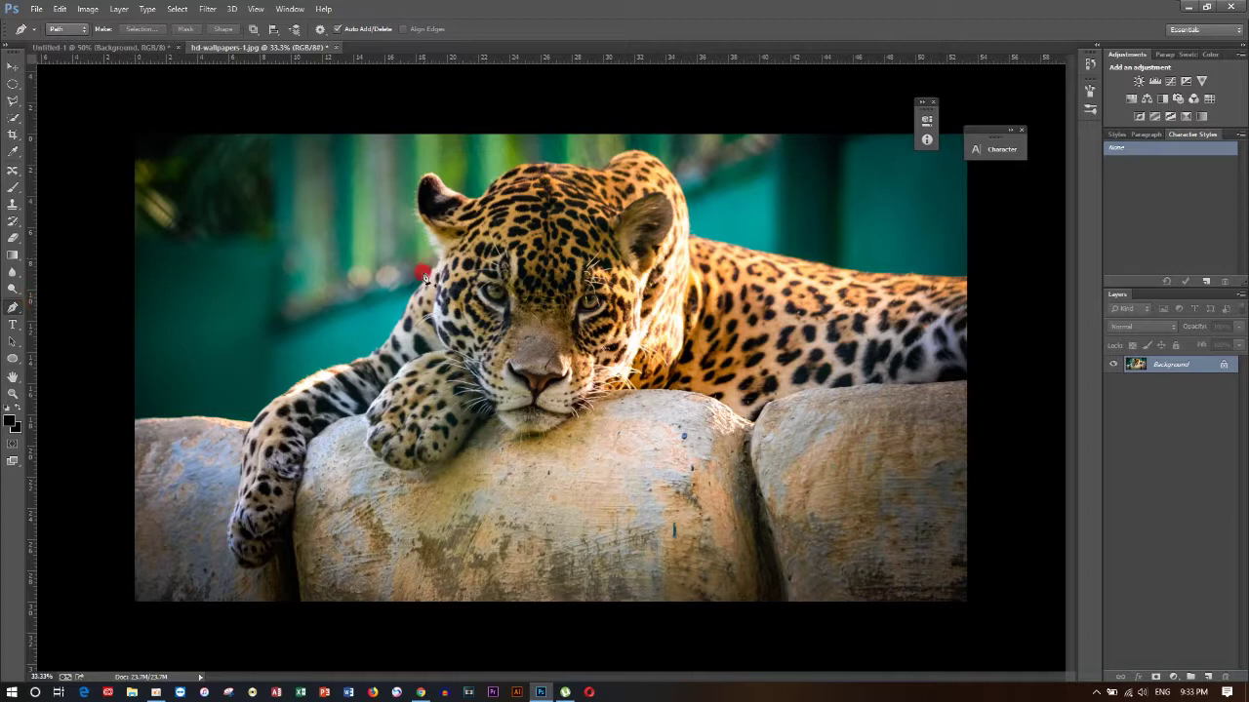
# - Draw a closed pen path around the jaguar's back, belly and hindquarters at the right edge
pyautogui.click(968, 278)
pyautogui.click(931, 276)
pyautogui.rightClick(12, 308)
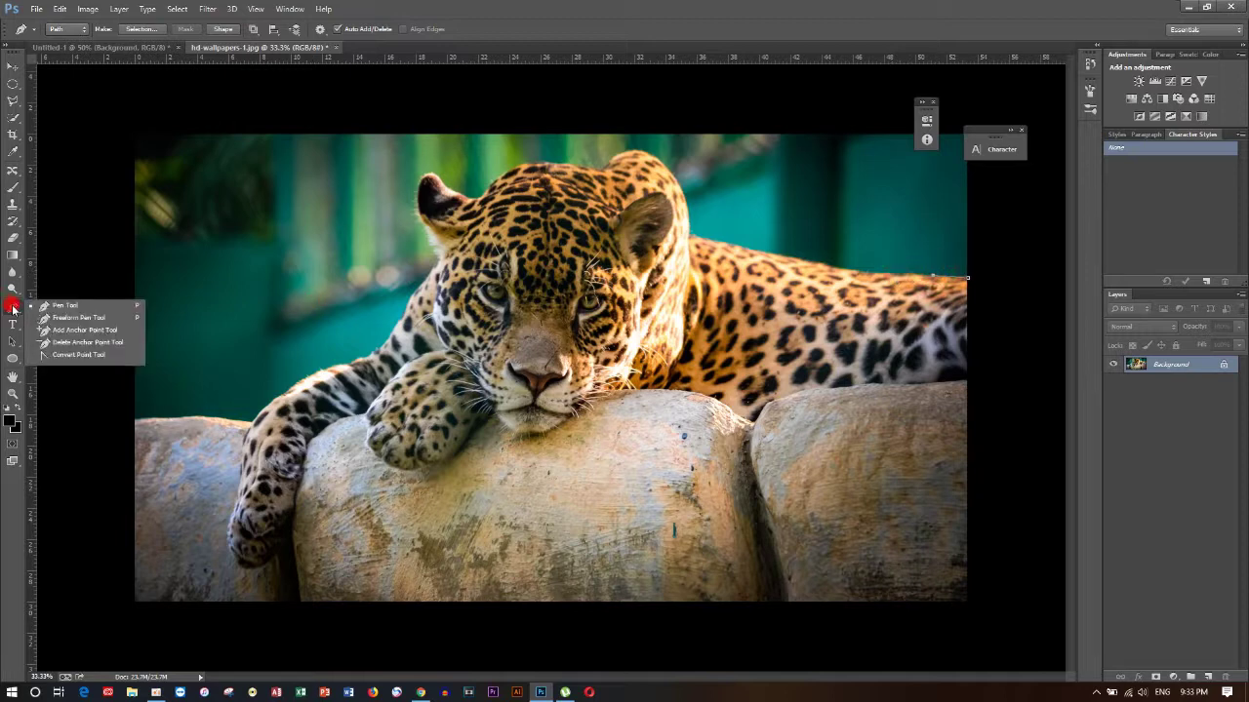
pyautogui.click(68, 306)
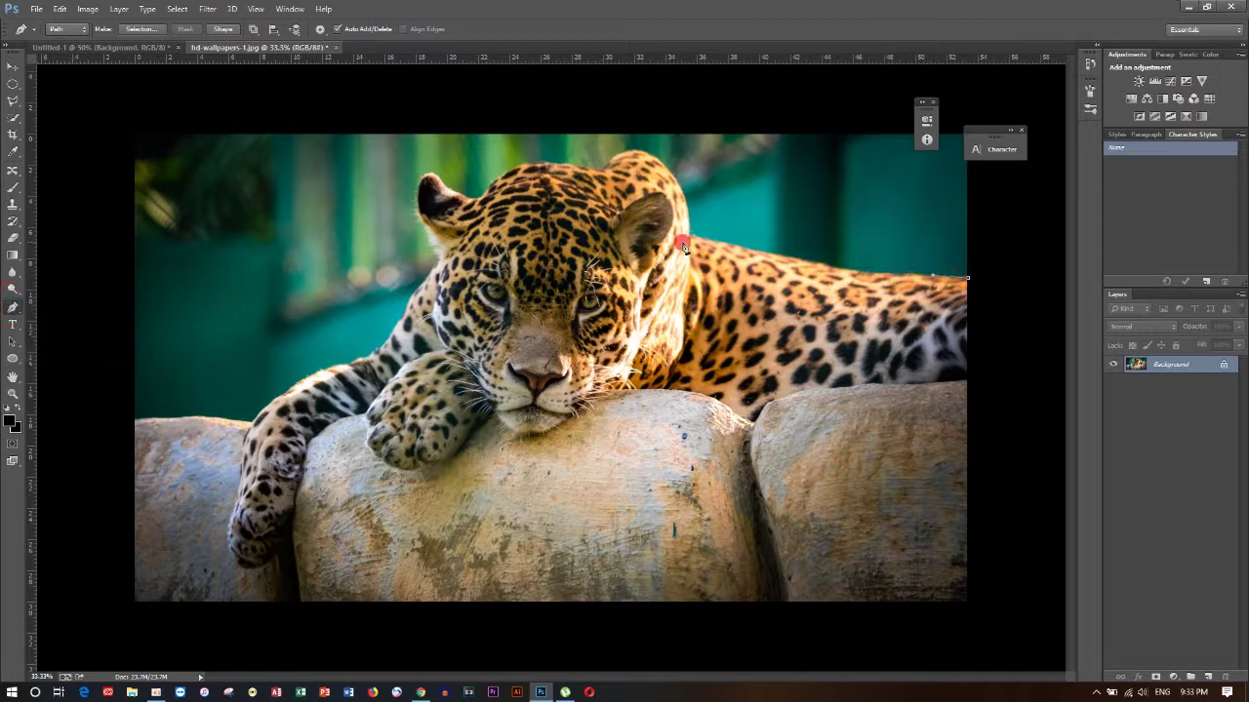
pyautogui.click(866, 268)
pyautogui.click(705, 342)
pyautogui.click(789, 369)
pyautogui.click(970, 360)
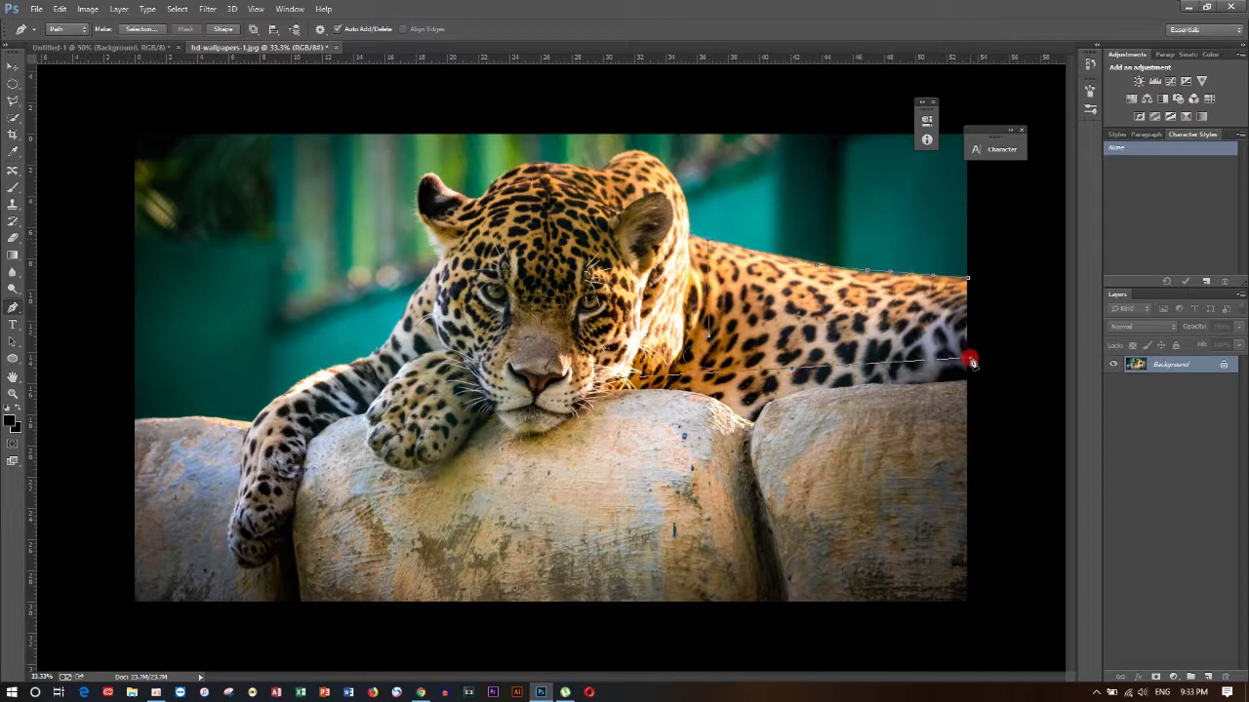
pyautogui.click(968, 279)
pyautogui.rightClick(13, 312)
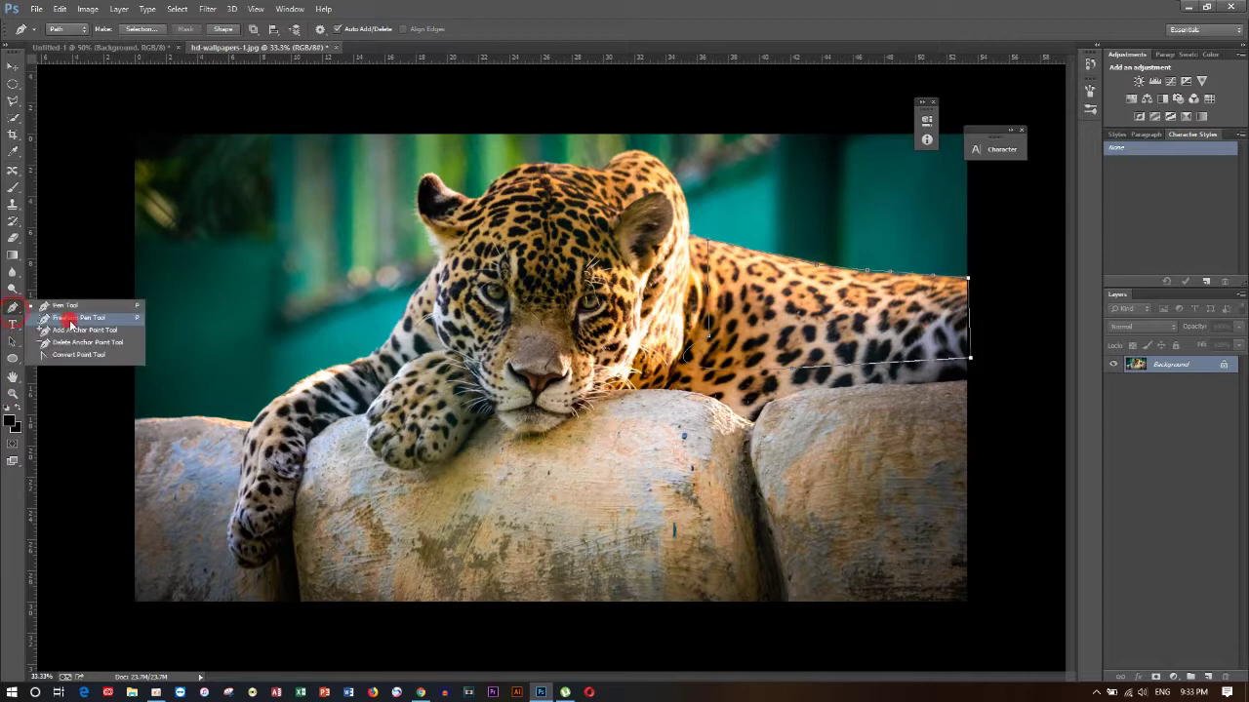
# - Add anchor points on the path's lower edge and pull it into a curve
pyautogui.moveTo(13, 312); pyautogui.dragTo(84, 337)
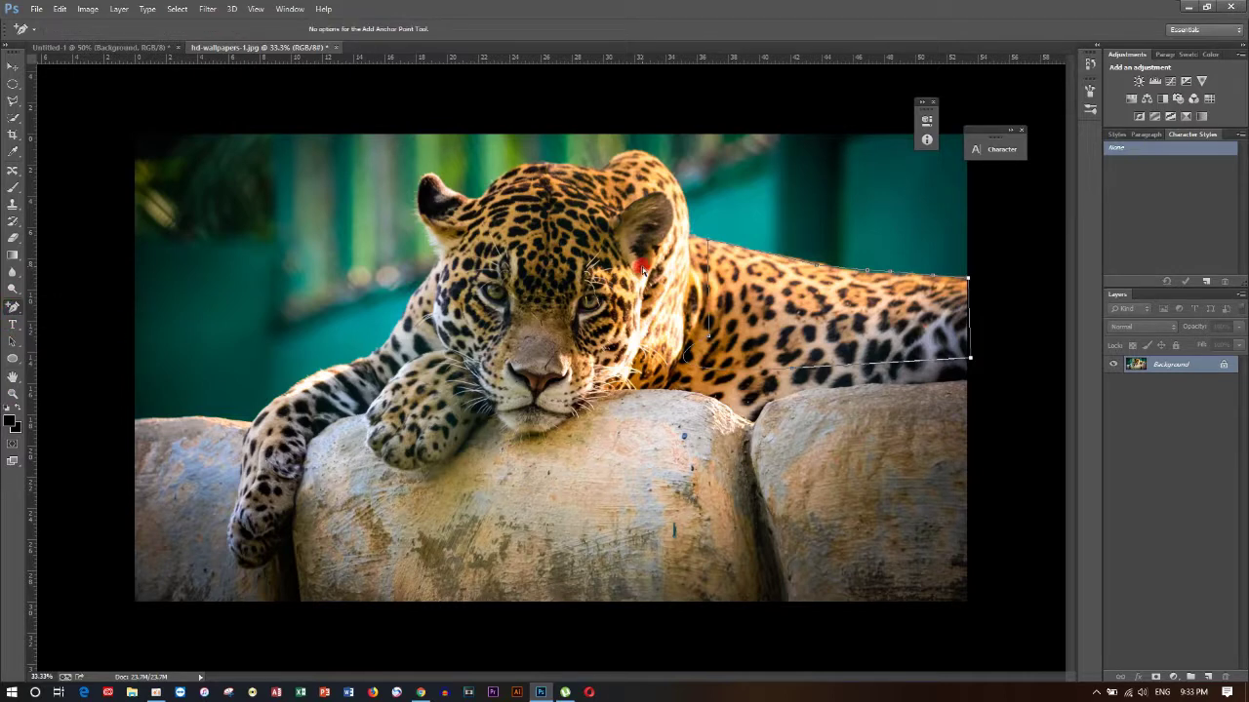
pyautogui.click(876, 359)
pyautogui.moveTo(876, 359); pyautogui.dragTo(897, 367)
pyautogui.moveTo(897, 366); pyautogui.dragTo(904, 368)
pyautogui.click(897, 369)
pyautogui.moveTo(897, 369)
pyautogui.mouseDown()
pyautogui.moveTo(769, 398)
pyautogui.moveTo(844, 366)
pyautogui.moveTo(813, 364)
pyautogui.moveTo(787, 387)
pyautogui.moveTo(864, 329)
pyautogui.mouseUp()
# - Add an anchor on the top edge and curve it up along the jaguar's back
pyautogui.click(887, 276)
pyautogui.click(890, 272)
pyautogui.click(13, 306)
pyautogui.click(82, 333)
pyautogui.moveTo(867, 271); pyautogui.dragTo(881, 252)
pyautogui.click(485, 369)
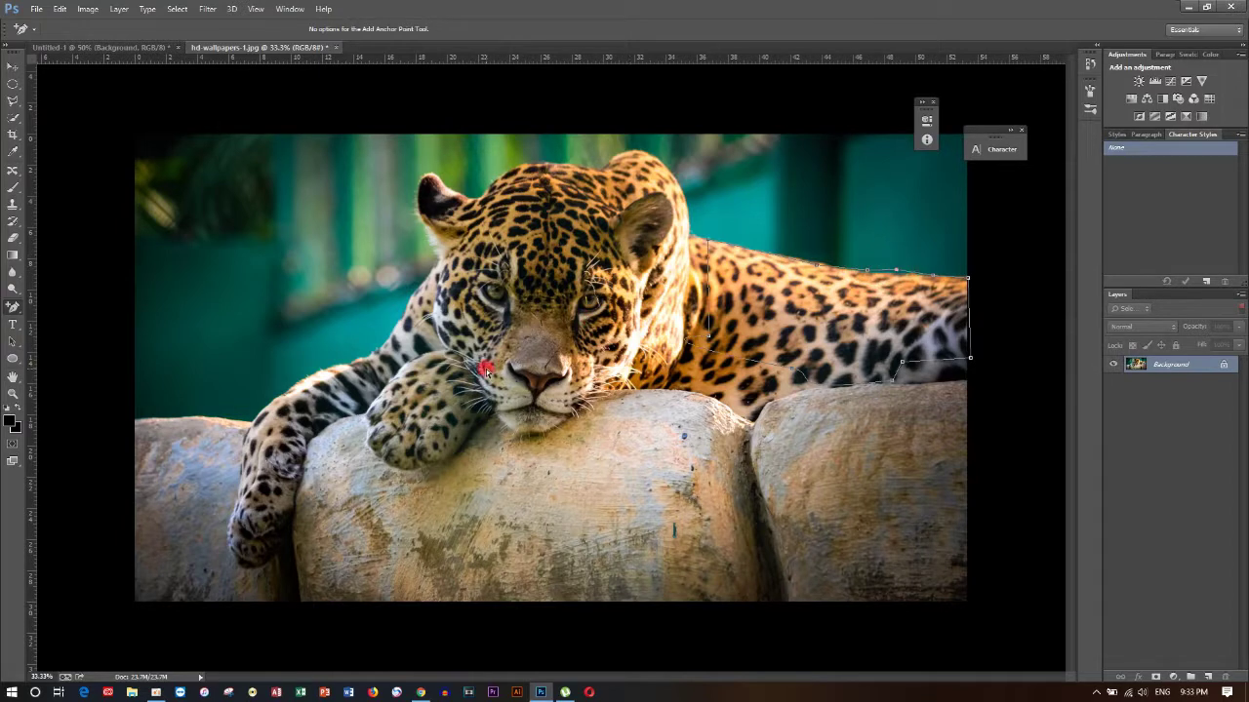
pyautogui.click(11, 307)
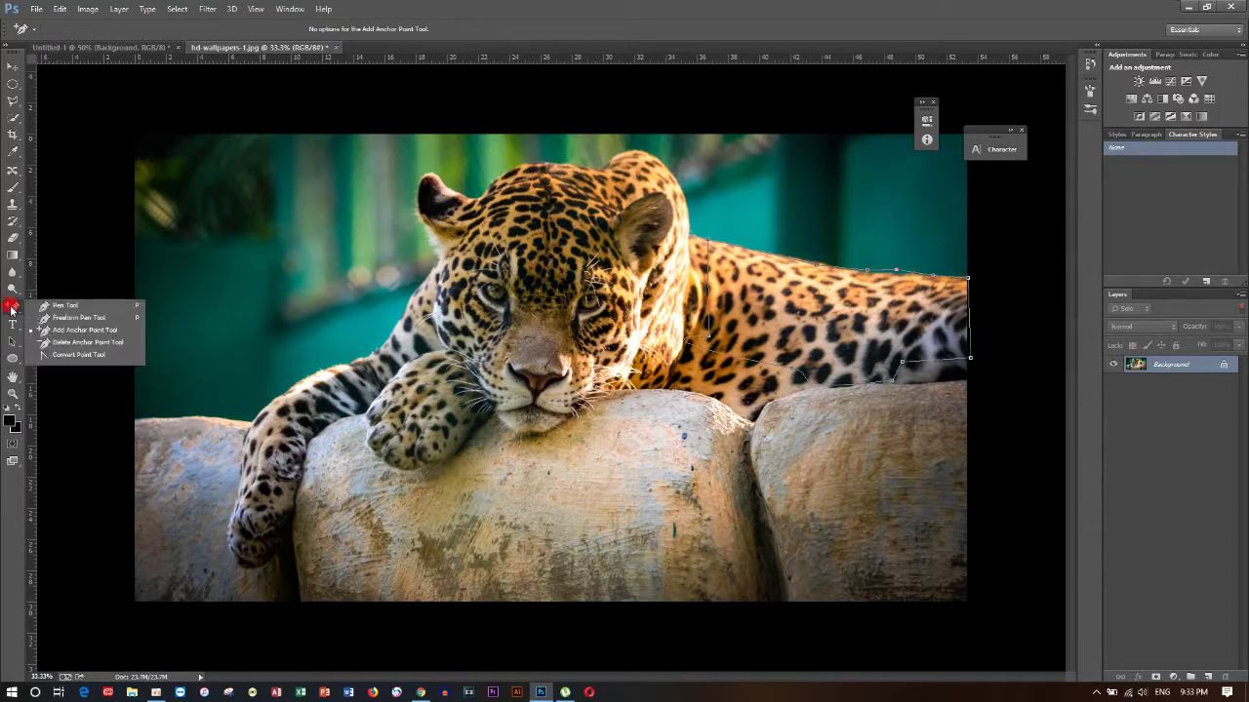
pyautogui.click(76, 335)
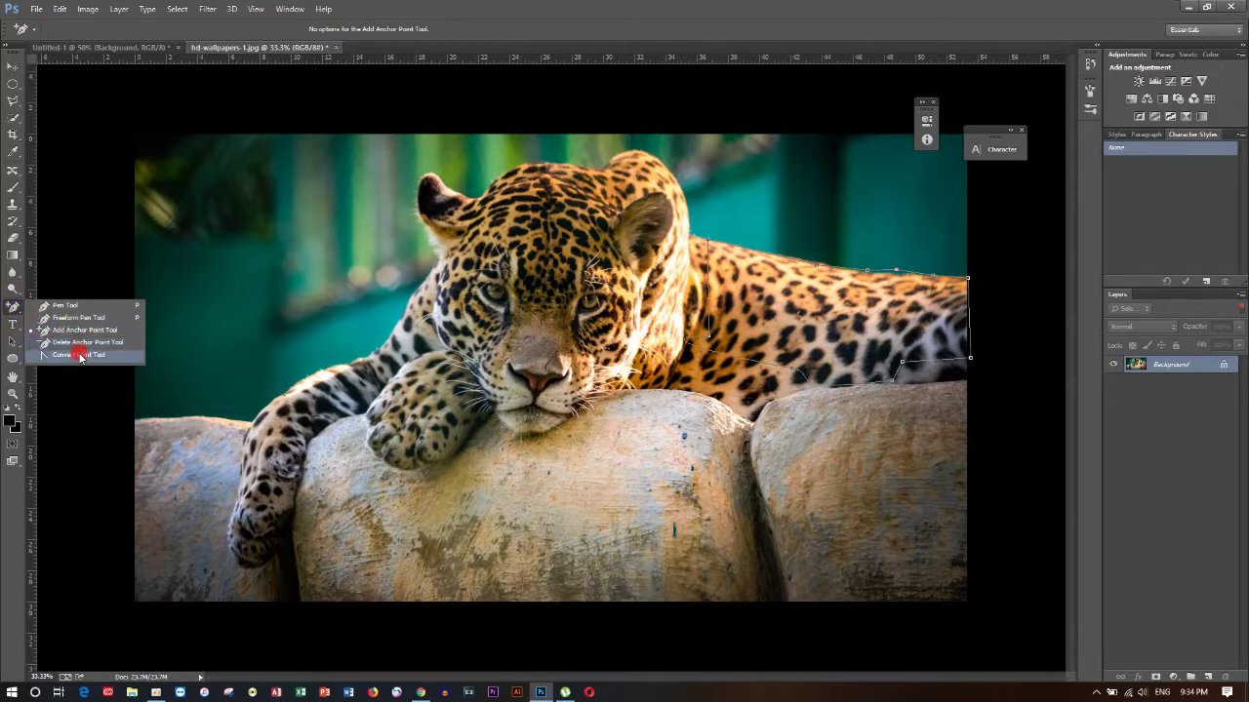
# - Drag the lower anchors' direction handles with the Convert Point Tool so the bottom curves follow the belly
pyautogui.click(78, 355)
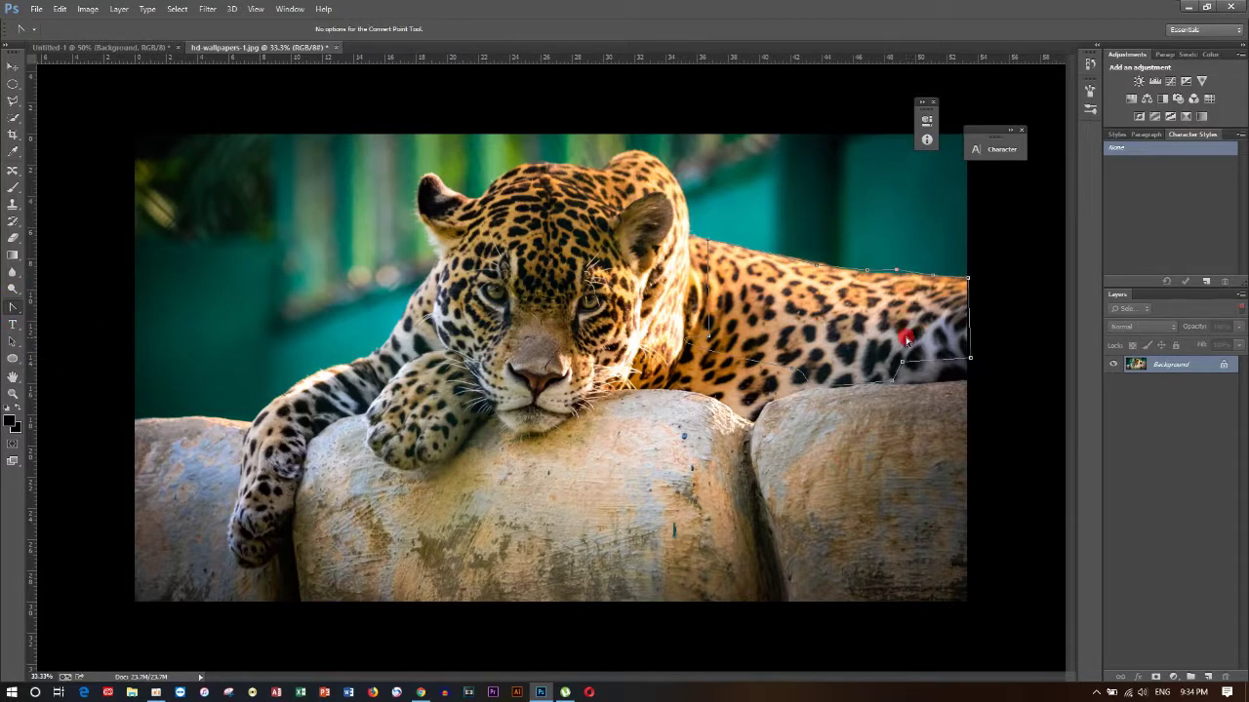
pyautogui.moveTo(919, 362); pyautogui.dragTo(903, 376)
pyautogui.moveTo(902, 363); pyautogui.dragTo(893, 379)
pyautogui.moveTo(892, 383)
pyautogui.mouseDown()
pyautogui.moveTo(922, 365)
pyautogui.moveTo(859, 365)
pyautogui.moveTo(917, 365)
pyautogui.mouseUp()
pyautogui.moveTo(816, 374); pyautogui.dragTo(786, 389)
pyautogui.moveTo(787, 389); pyautogui.dragTo(914, 364)
pyautogui.moveTo(921, 366); pyautogui.dragTo(897, 371)
pyautogui.click(714, 336)
pyautogui.moveTo(715, 337)
pyautogui.mouseDown()
pyautogui.moveTo(704, 329)
pyautogui.moveTo(723, 339)
pyautogui.mouseUp()
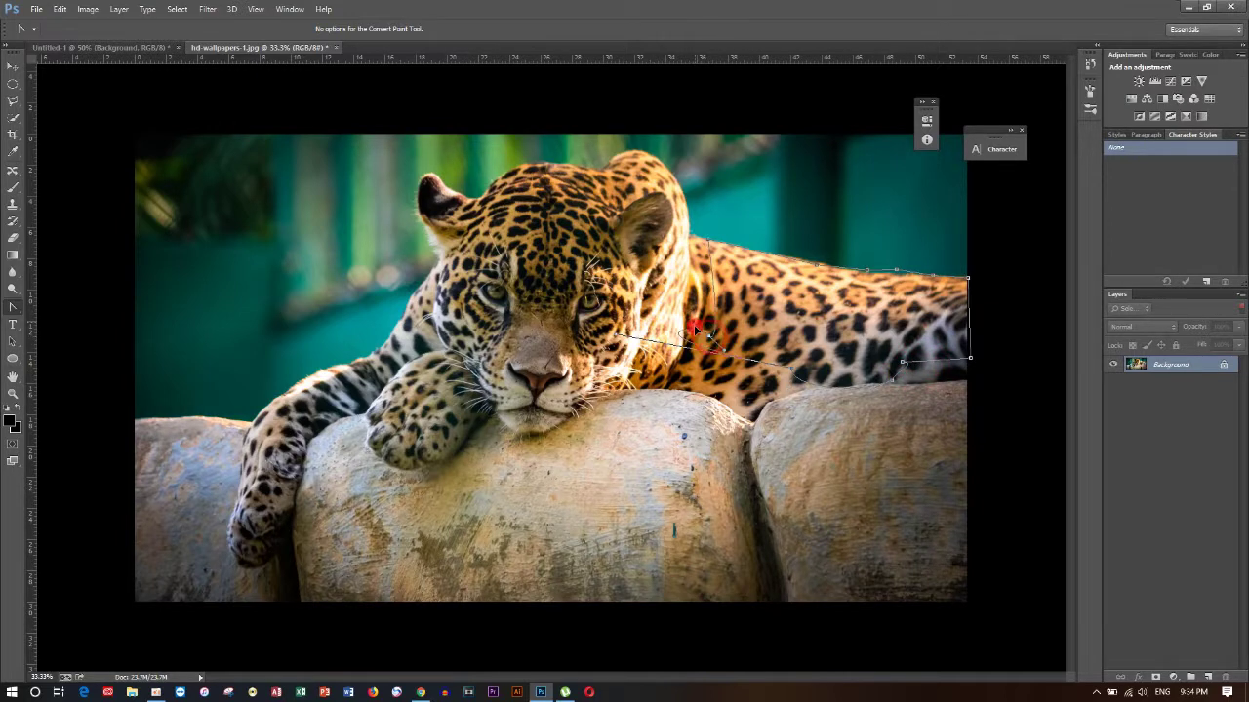
pyautogui.moveTo(719, 342)
pyautogui.mouseDown()
pyautogui.moveTo(736, 310)
pyautogui.moveTo(619, 335)
pyautogui.moveTo(679, 420)
pyautogui.mouseUp()
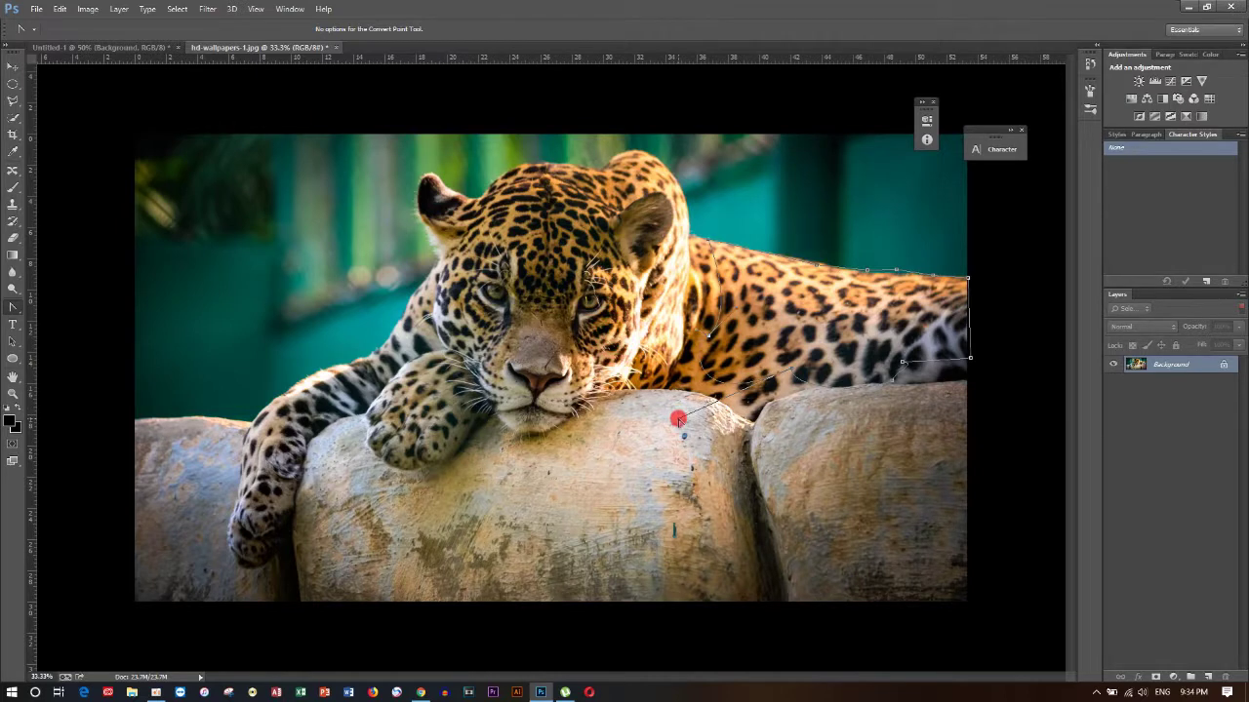
# - Select the Move Tool and dismiss the locked-layer error on the photo
pyautogui.click(13, 66)
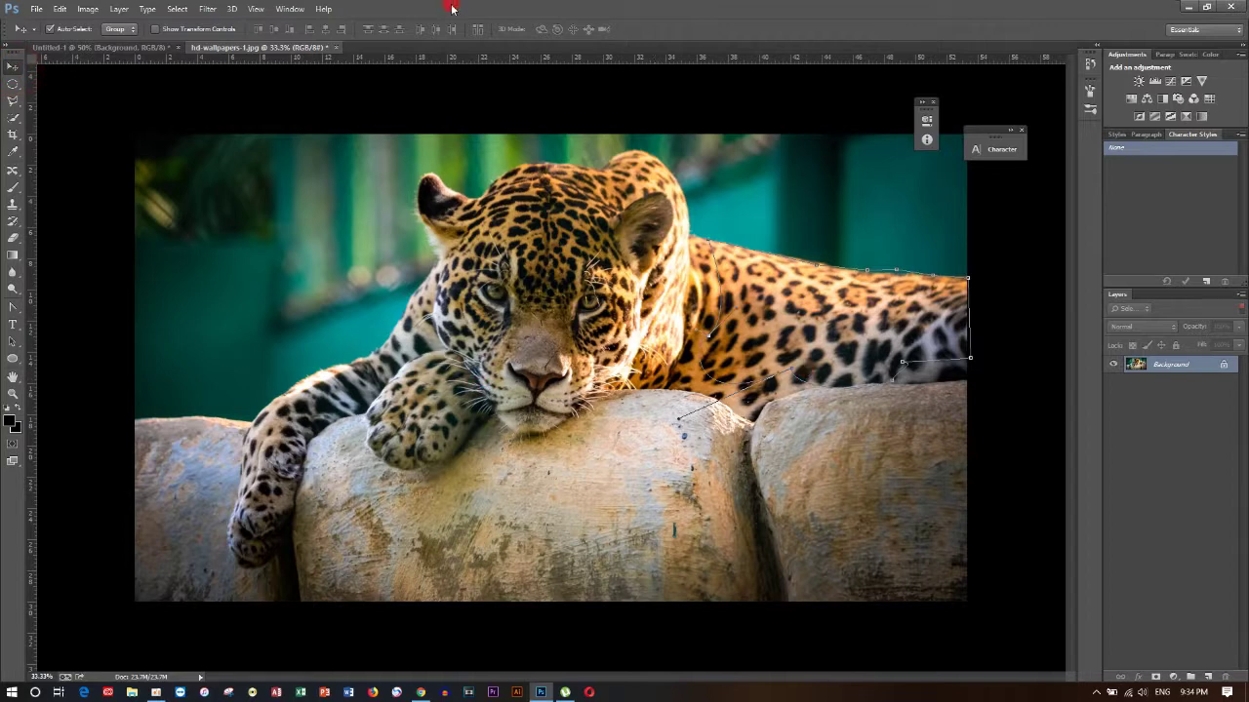
pyautogui.click(14, 84)
pyautogui.click(13, 67)
pyautogui.rightClick(10, 82)
pyautogui.click(11, 74)
pyautogui.click(782, 354)
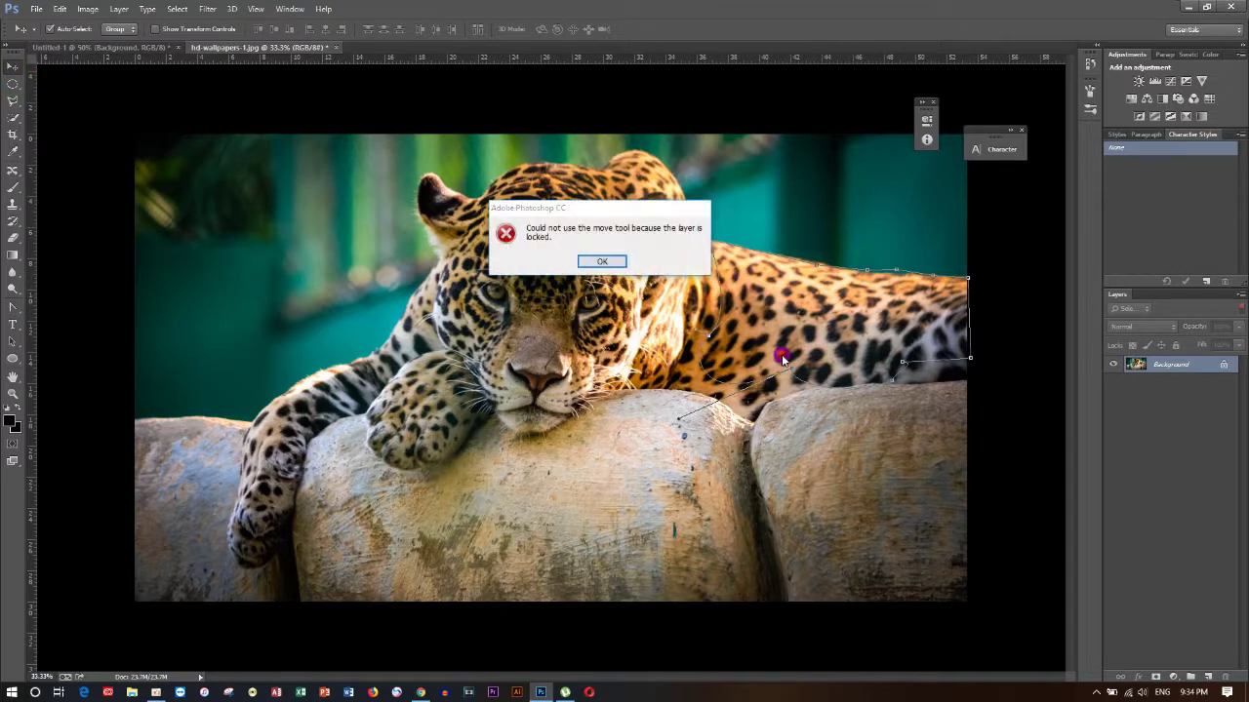
pyautogui.click(601, 261)
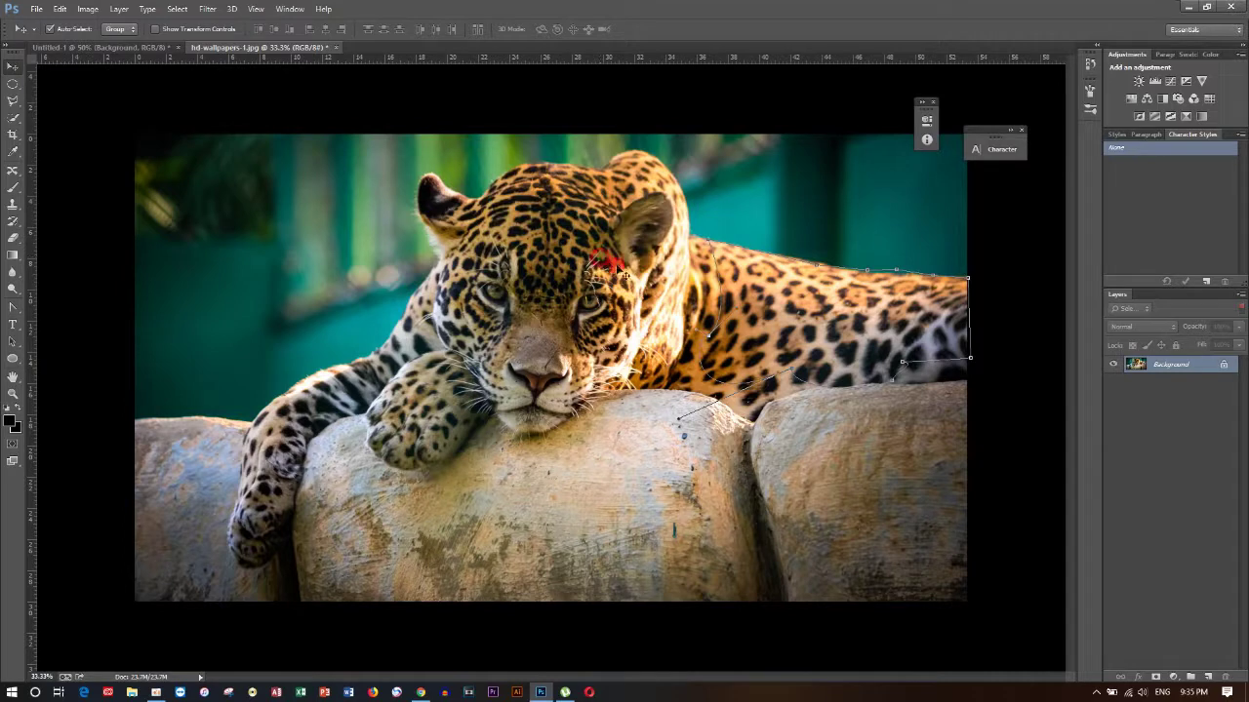
# - Close hd-wallpapers-1.jpg without saving, then nudge the jaguar slightly on the black canvas
pyautogui.click(336, 48)
pyautogui.click(609, 262)
pyautogui.moveTo(504, 305); pyautogui.dragTo(523, 309)
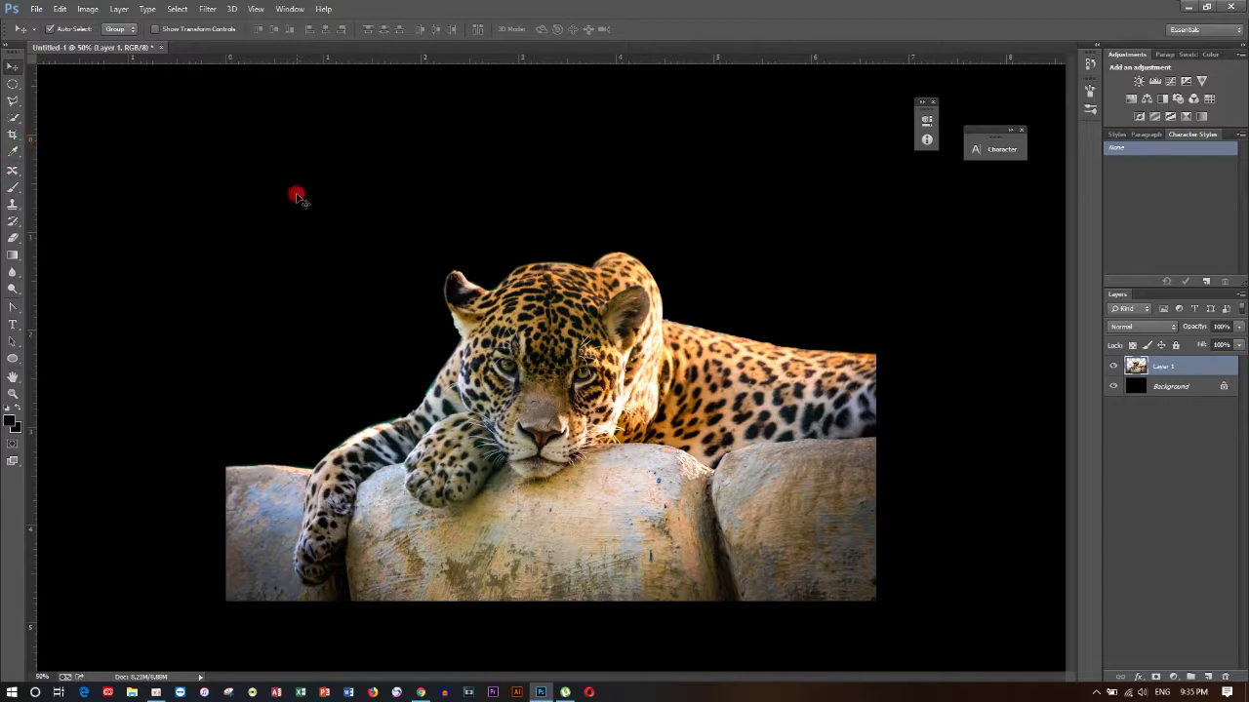
pyautogui.click(297, 196)
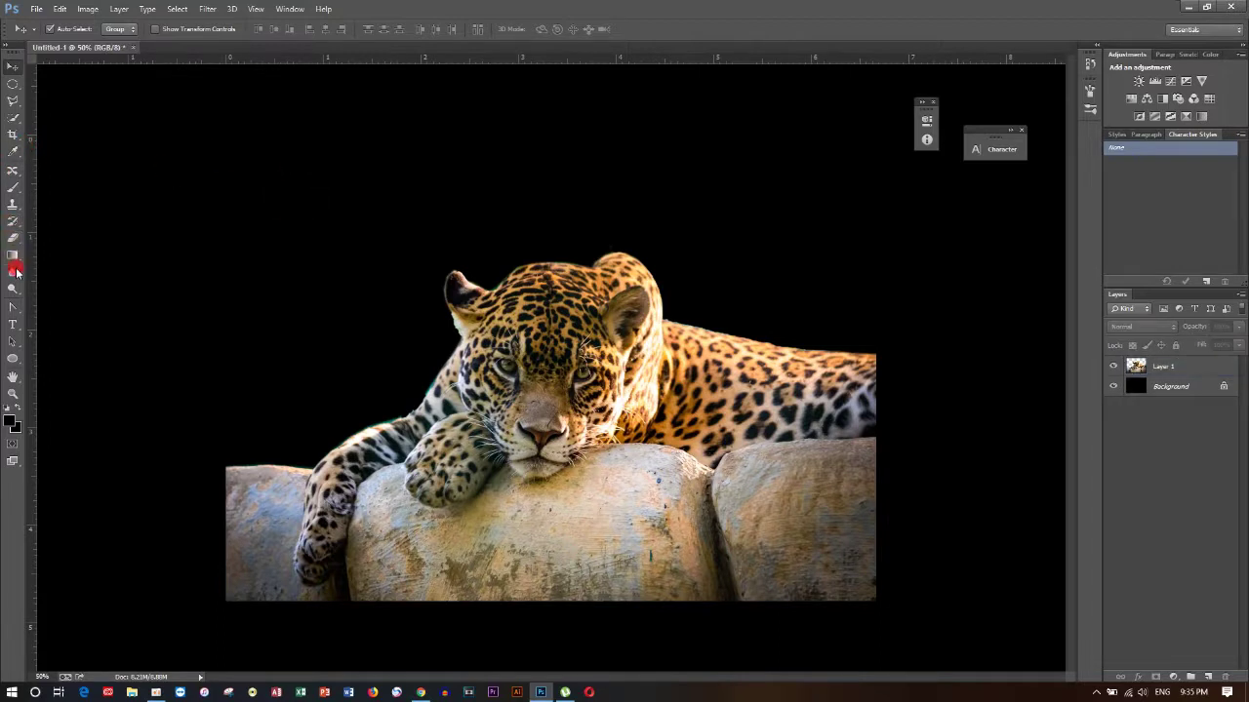
pyautogui.click(14, 310)
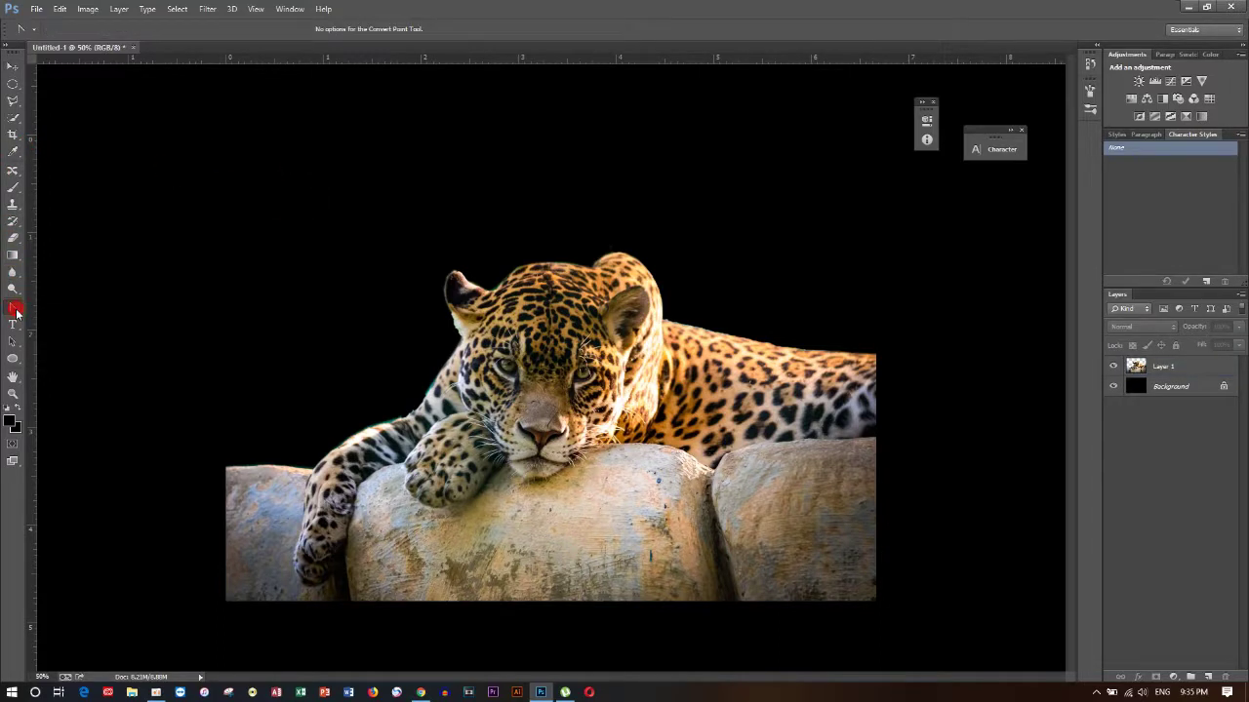
pyautogui.rightClick(16, 312)
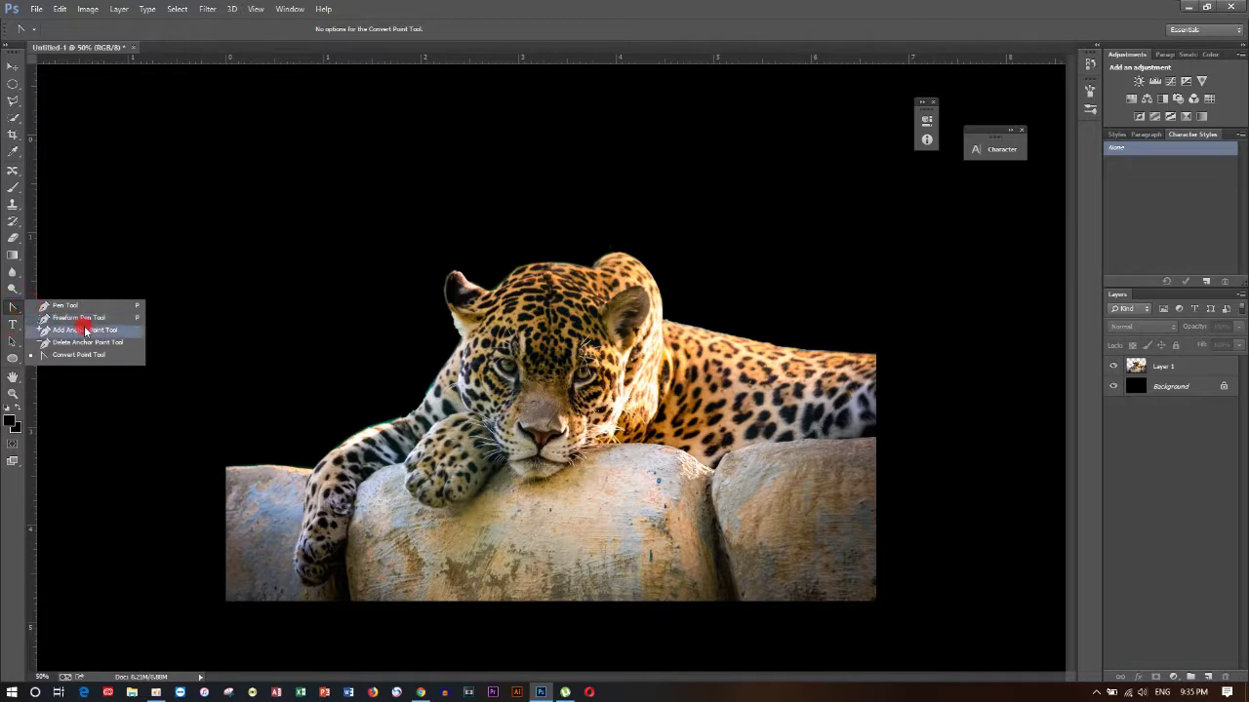
pyautogui.click(84, 329)
pyautogui.rightClick(19, 306)
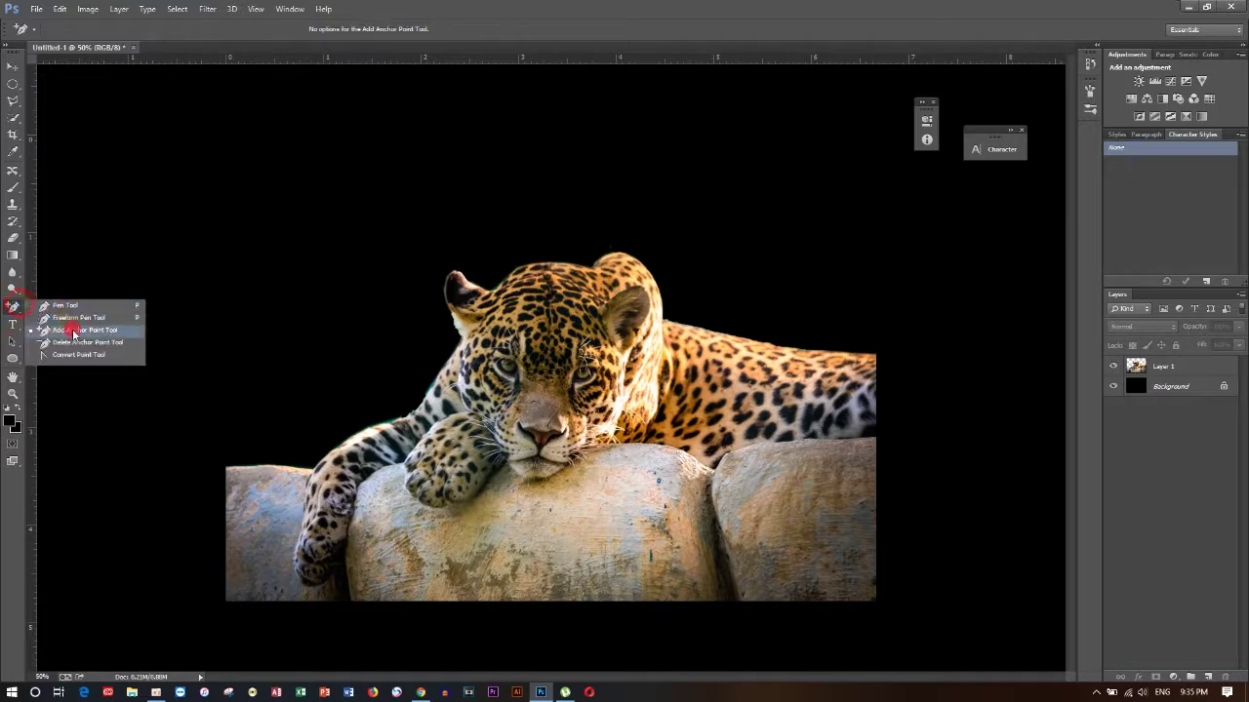
pyautogui.click(75, 342)
pyautogui.rightClick(15, 306)
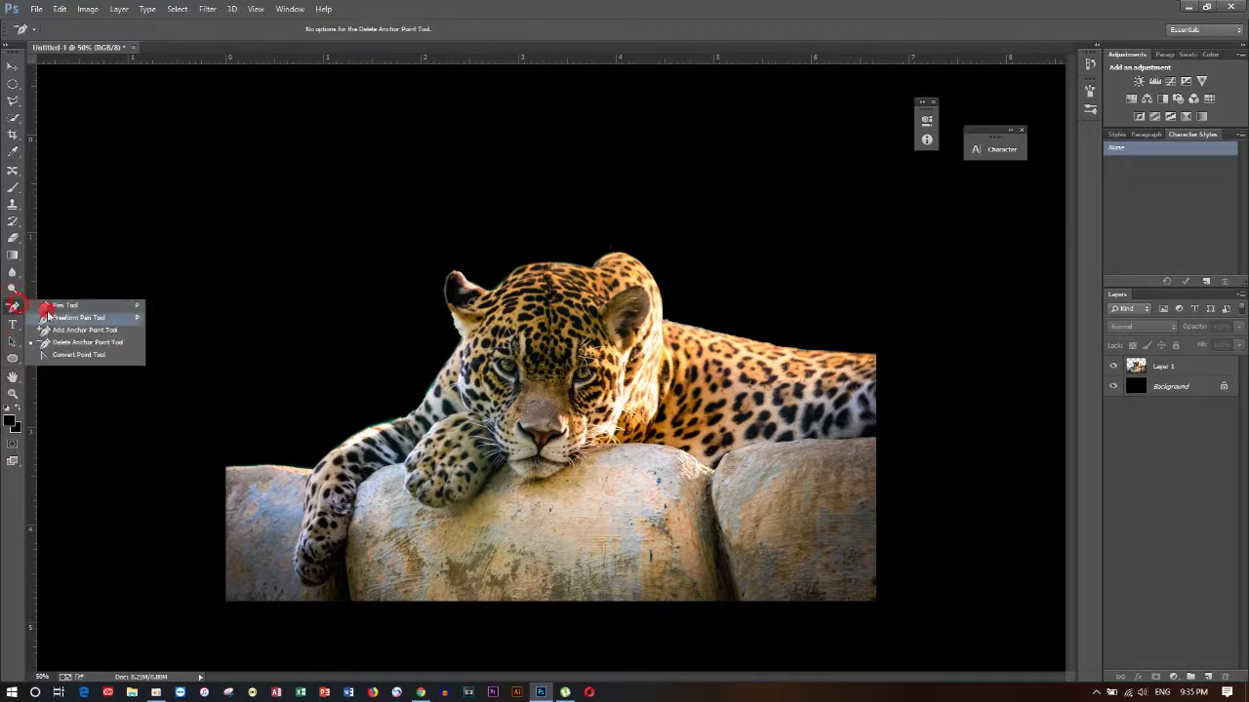
pyautogui.click(85, 357)
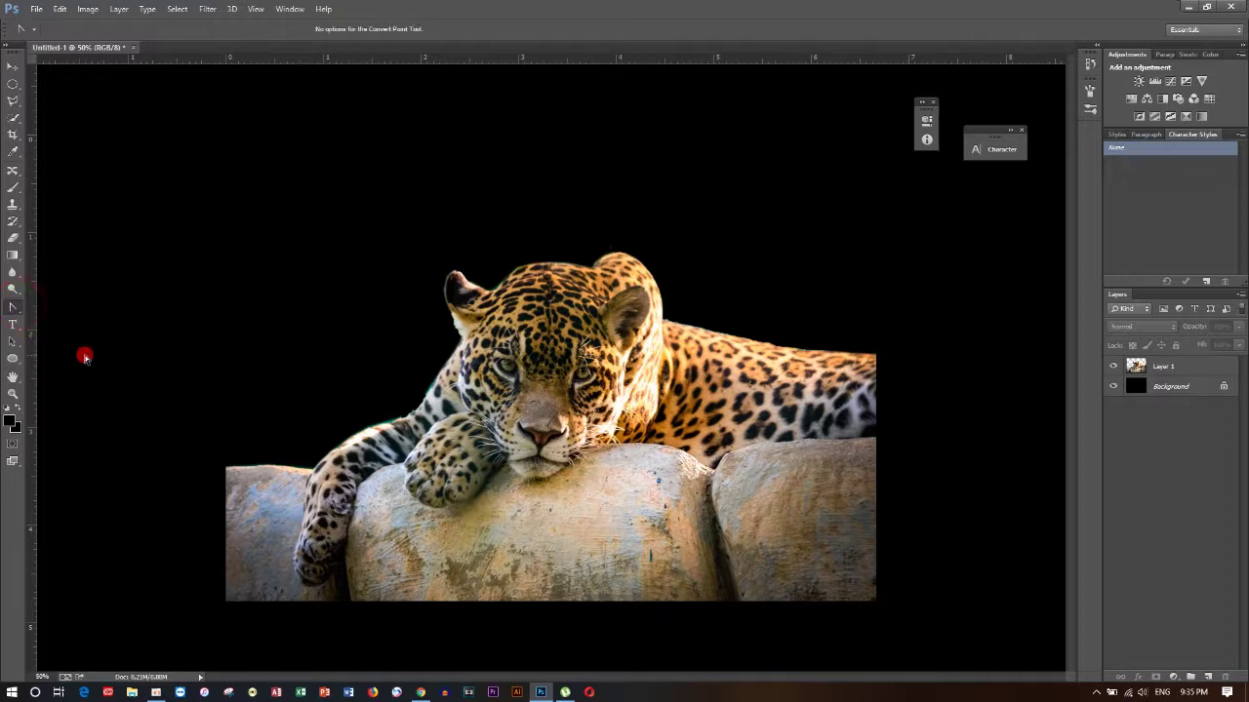
pyautogui.click(10, 65)
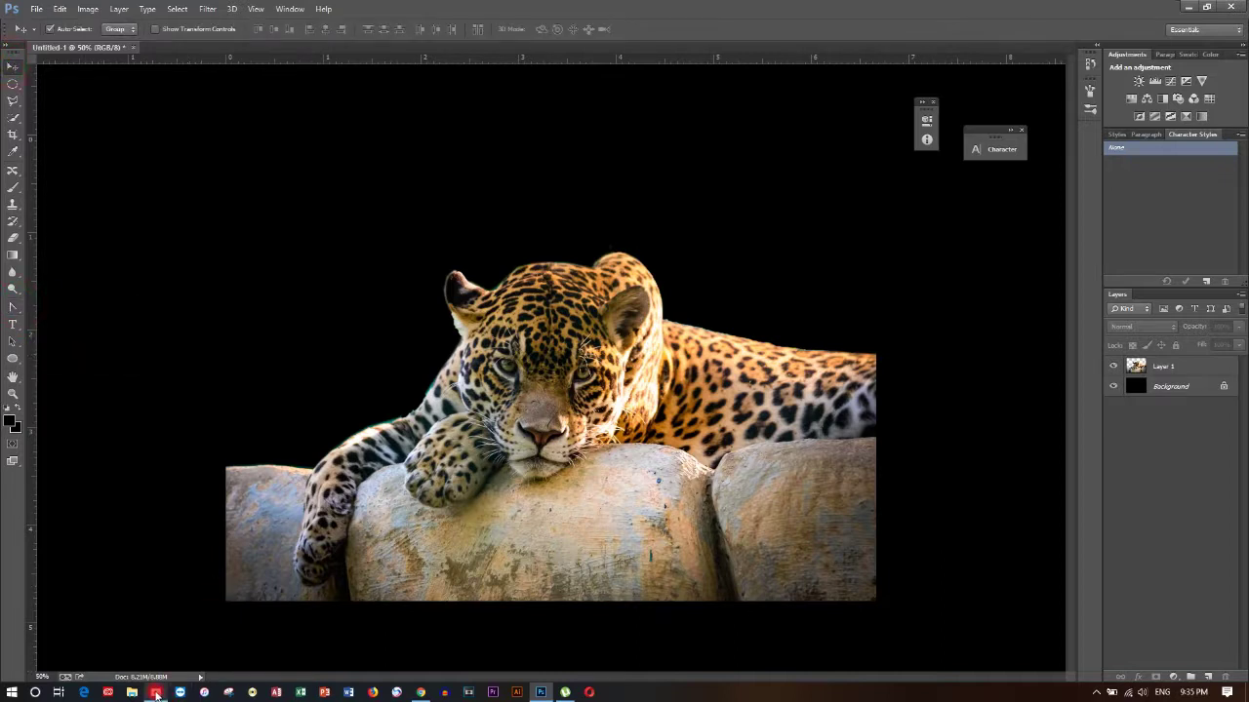